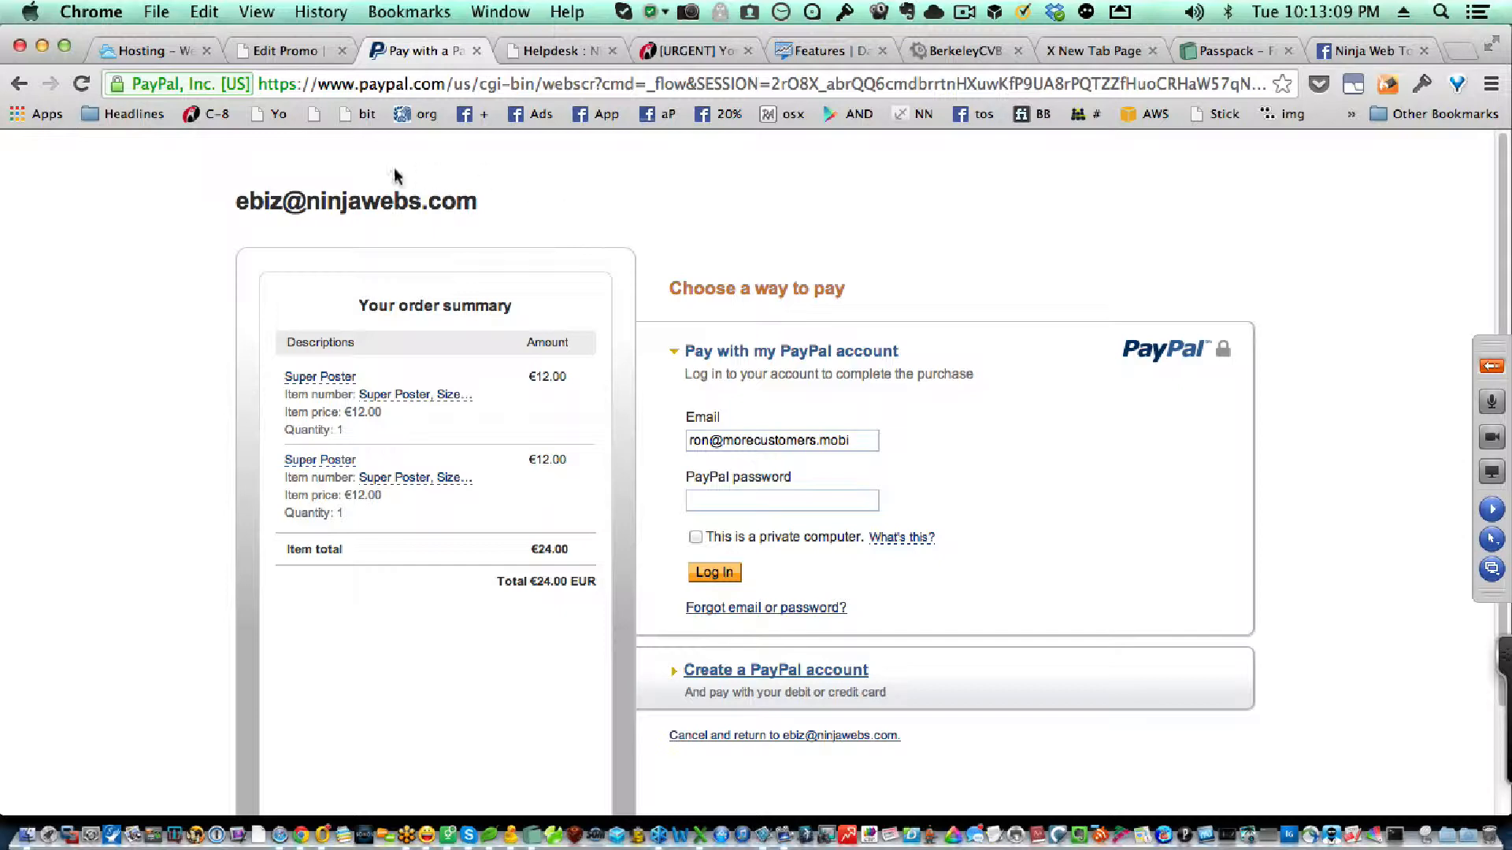
Step: Return from the PayPal checkout to the PLN Changes promo page and examine its product, sales counters and comments section
drag(24, 92, 38, 115)
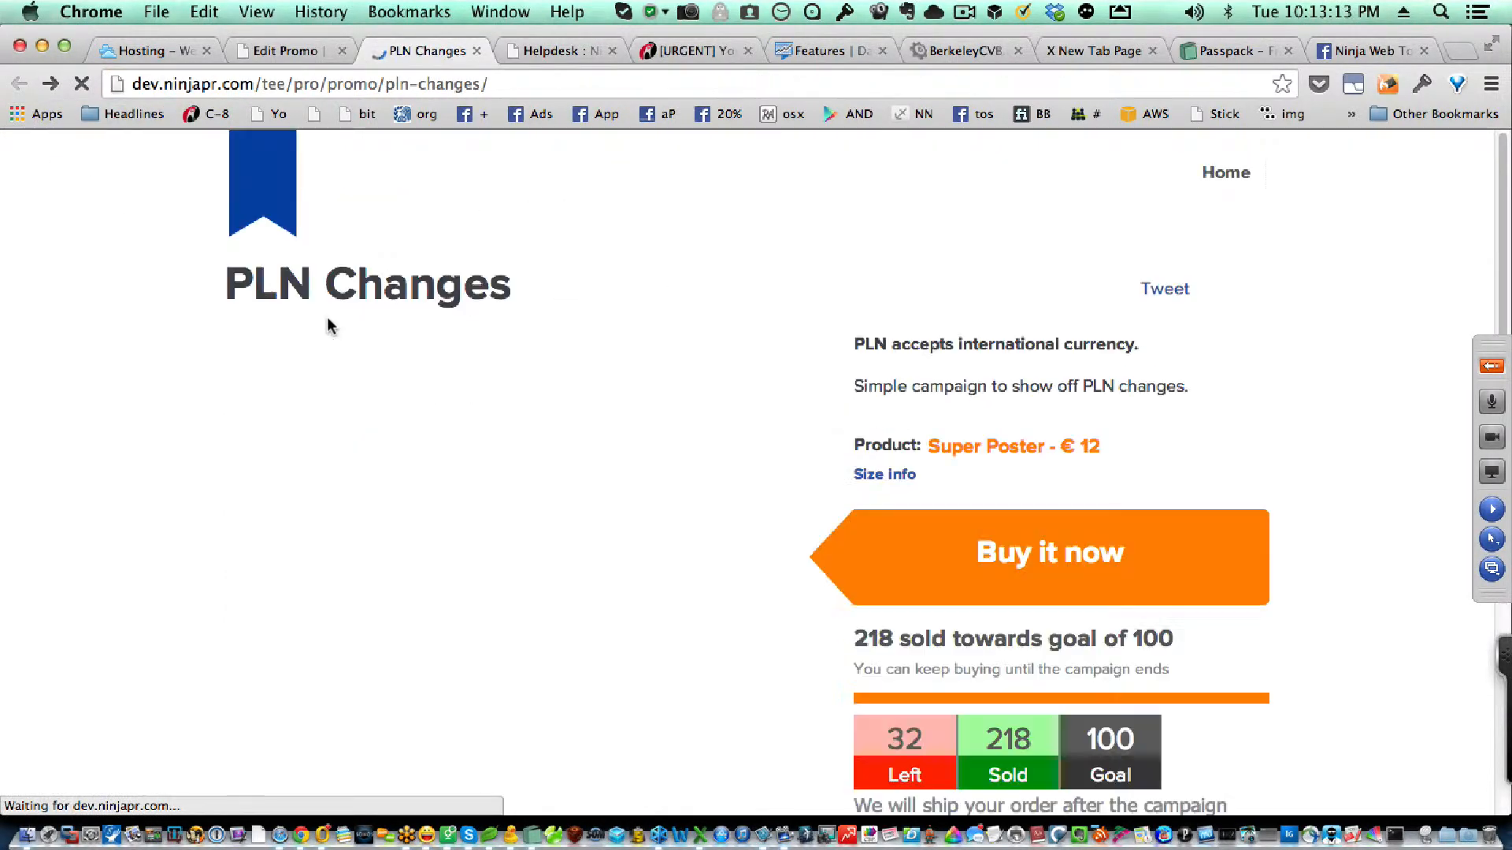
scroll(908, 425, down, 5)
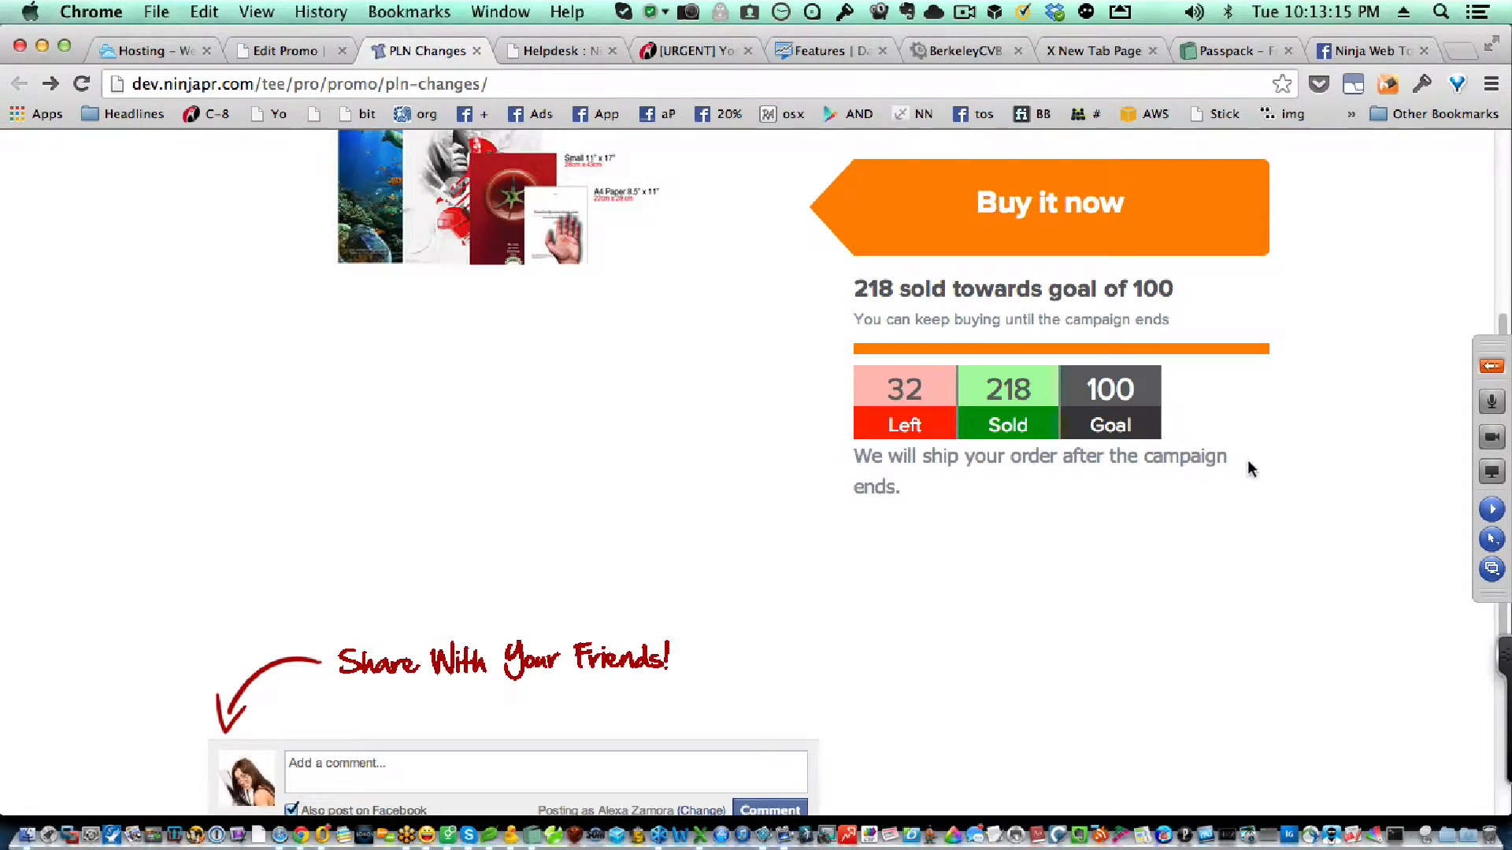
scroll(1255, 463, up, 2)
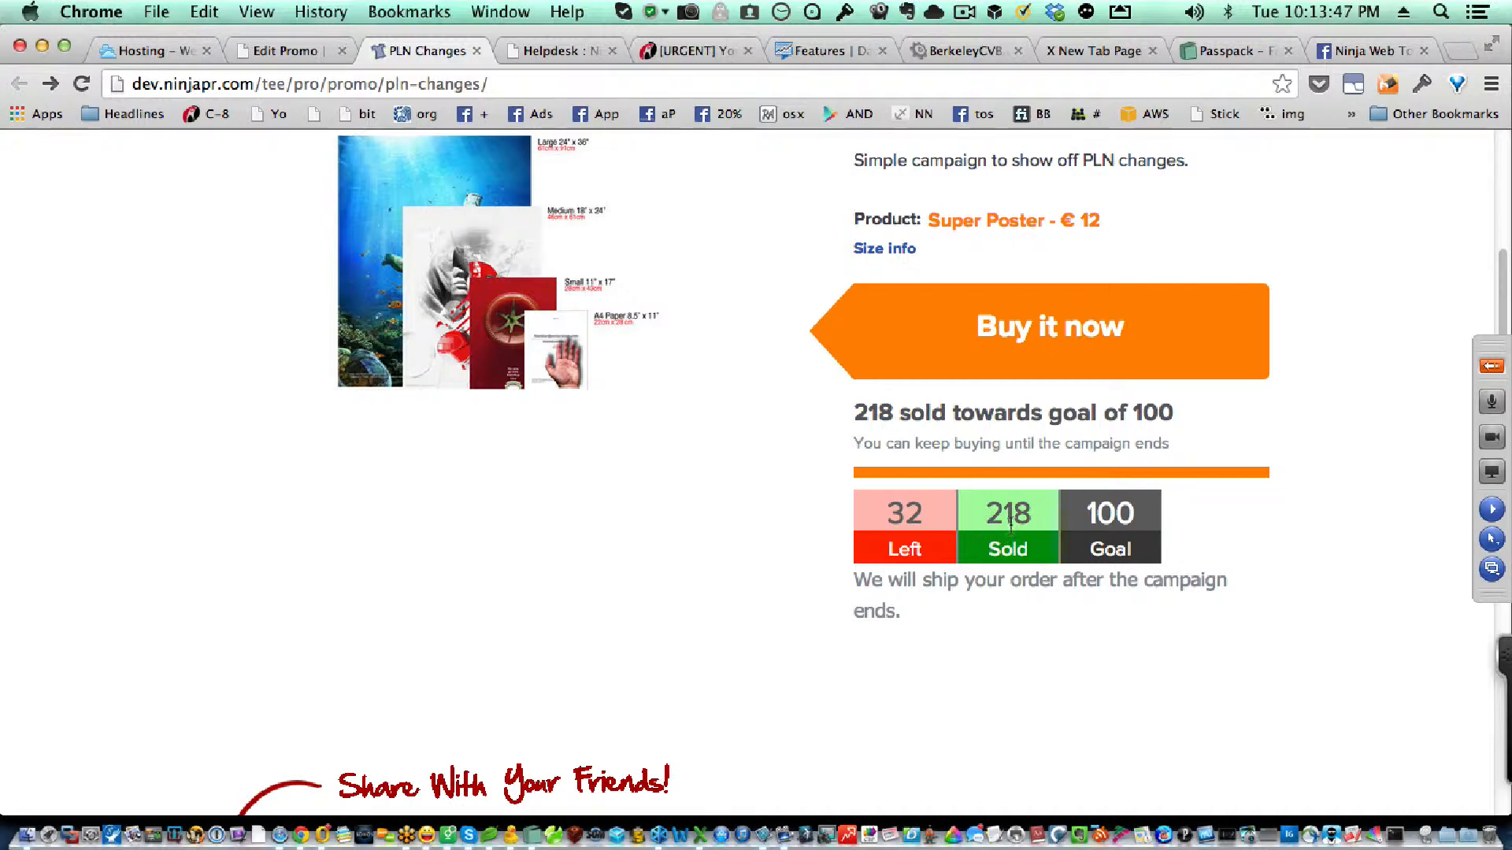
scroll(1144, 526, up, 3)
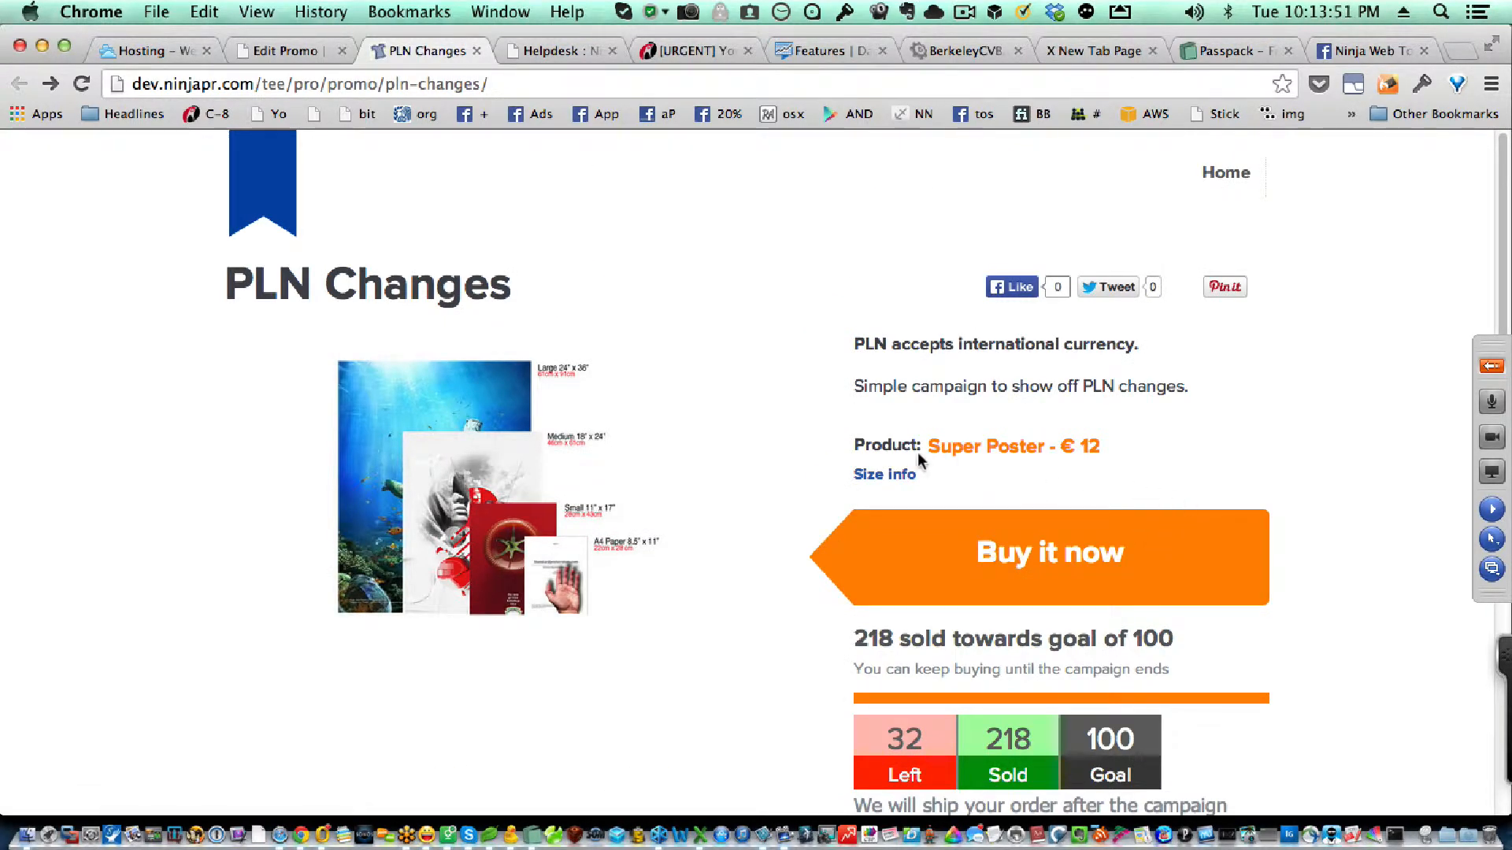
scroll(736, 370, down, 5)
scroll(737, 369, up, 5)
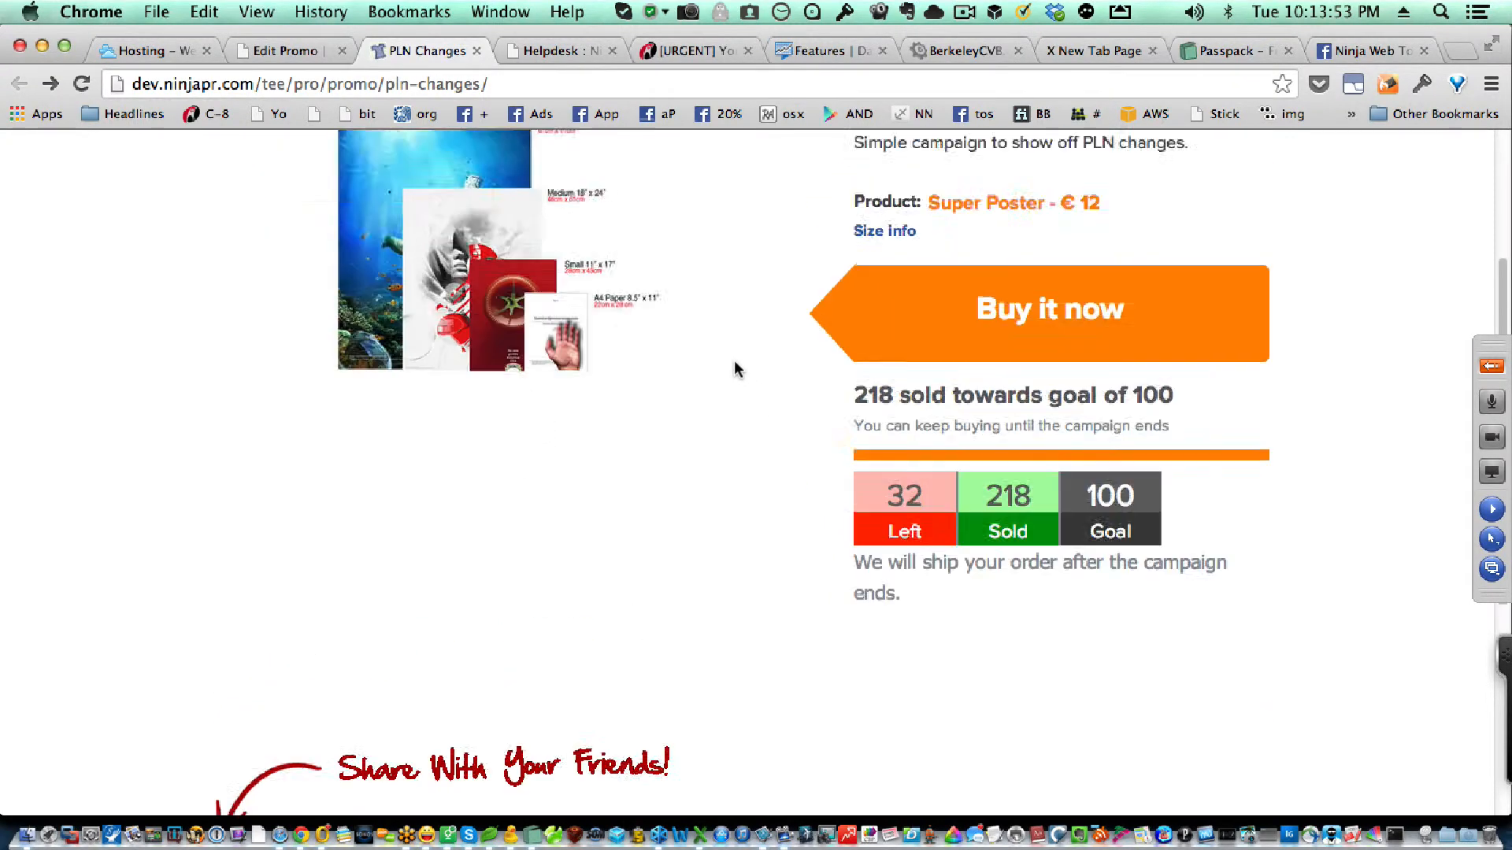
scroll(737, 368, down, 5)
scroll(736, 366, up, 5)
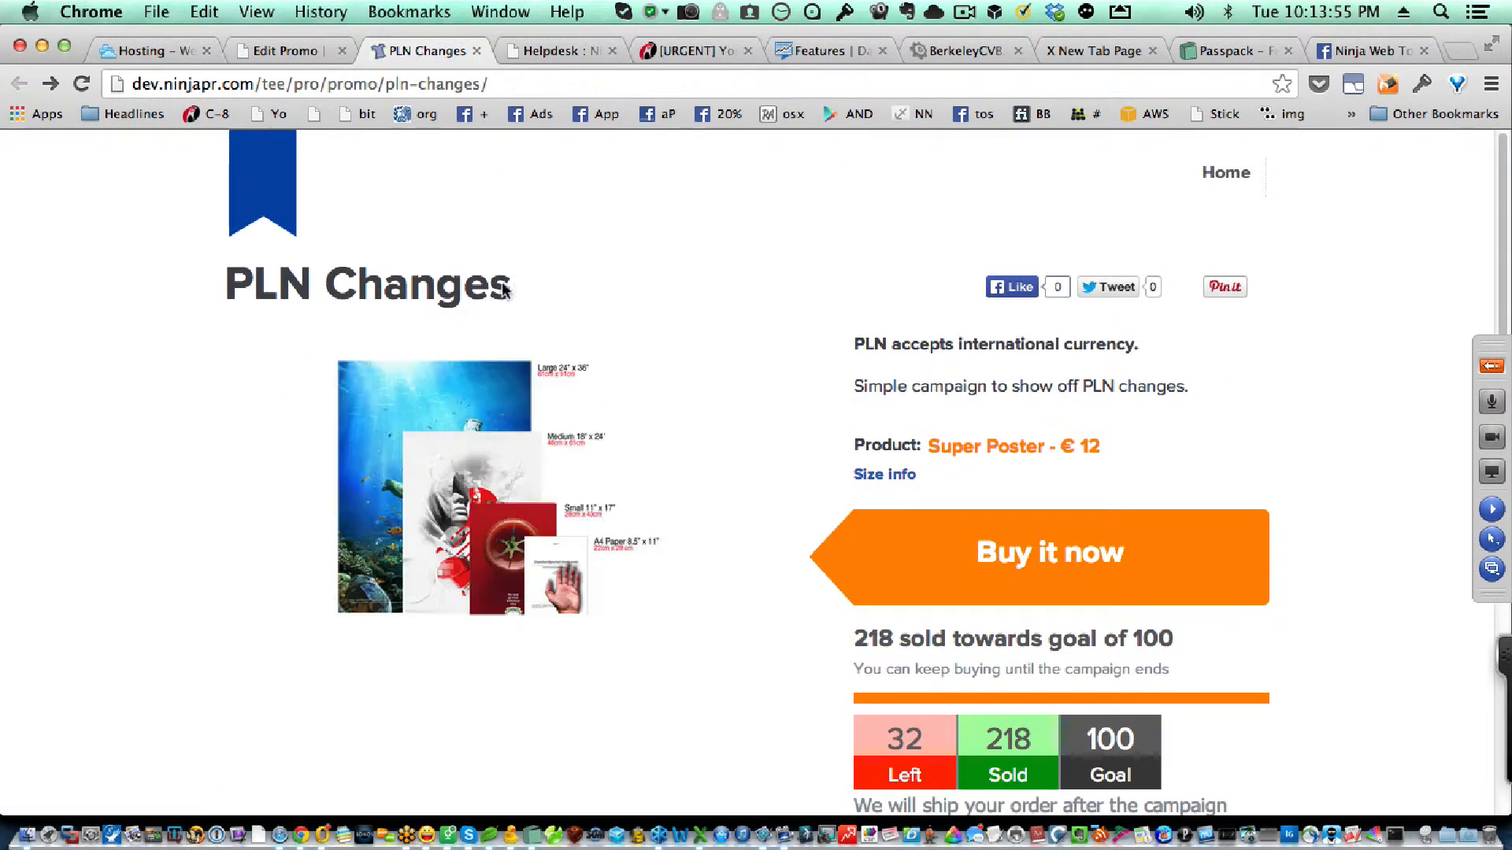
Step: Switch to the promo's edit page and examine the sub heading, shipping details, product, item code, sizes, image and price settings
click(300, 54)
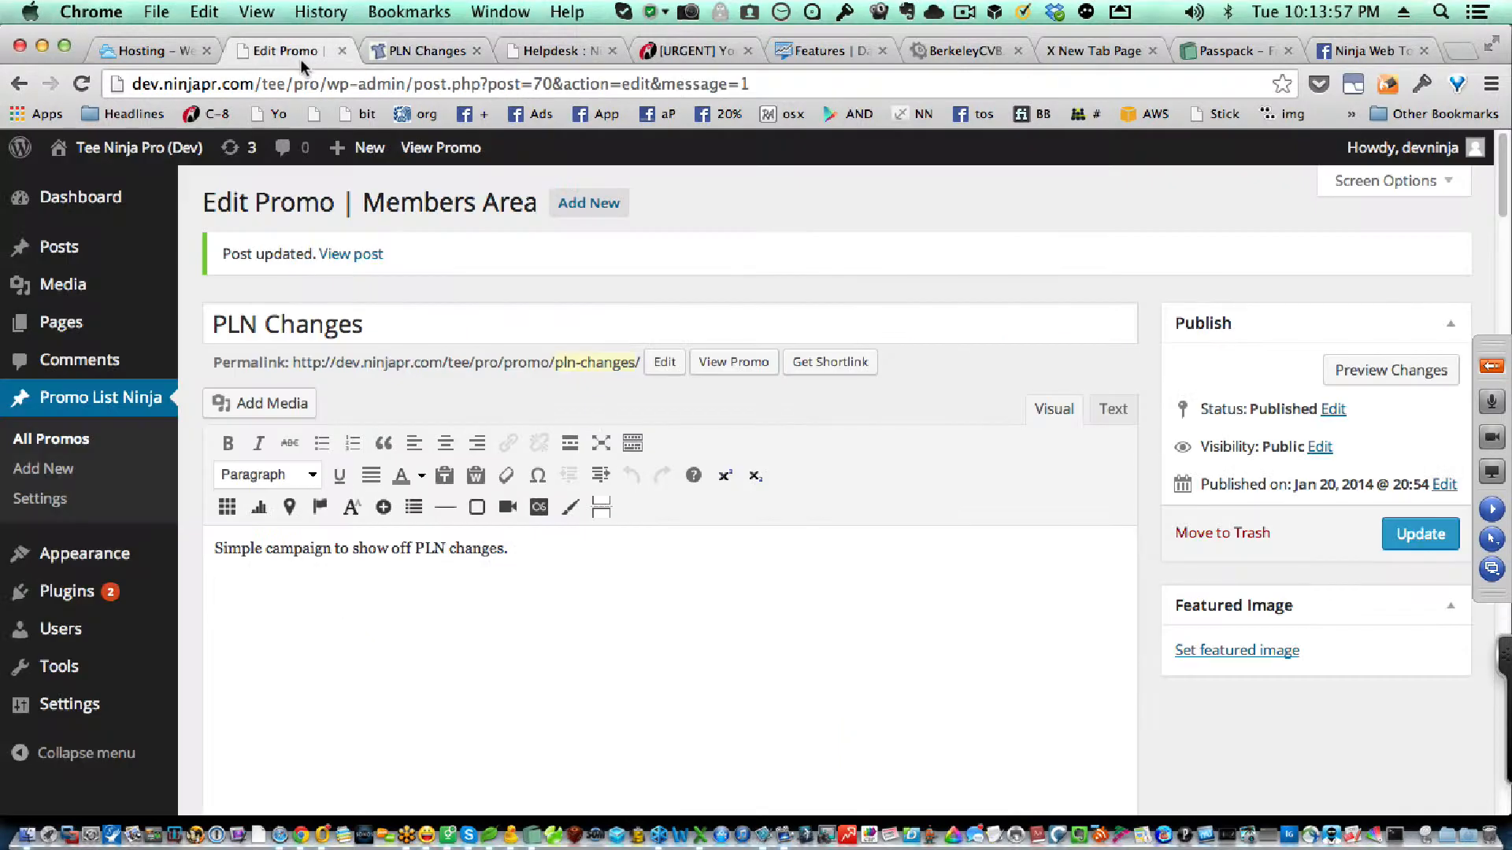
scroll(905, 409, down, 10)
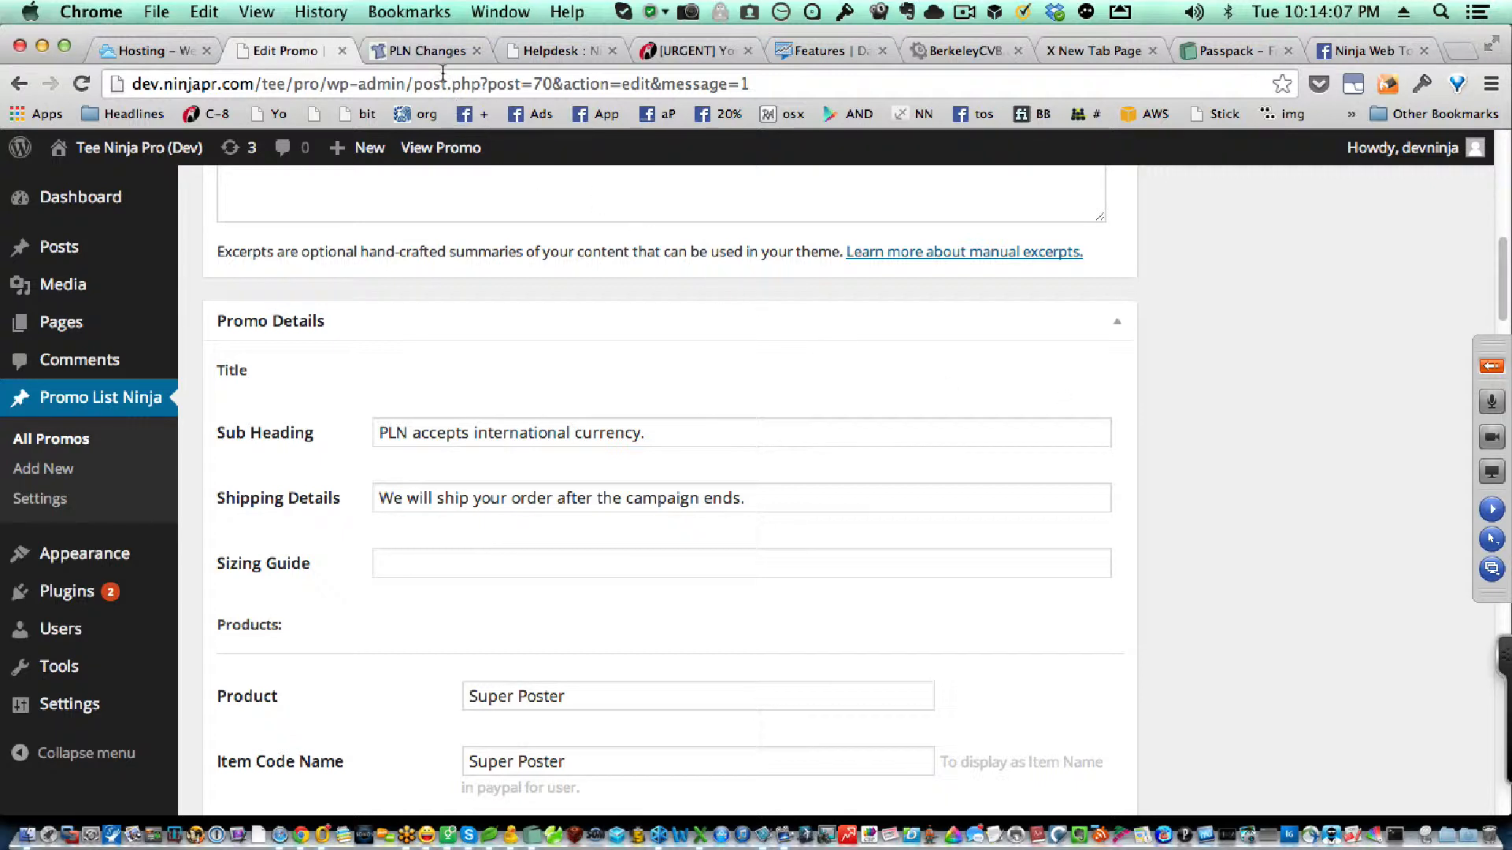
click(425, 53)
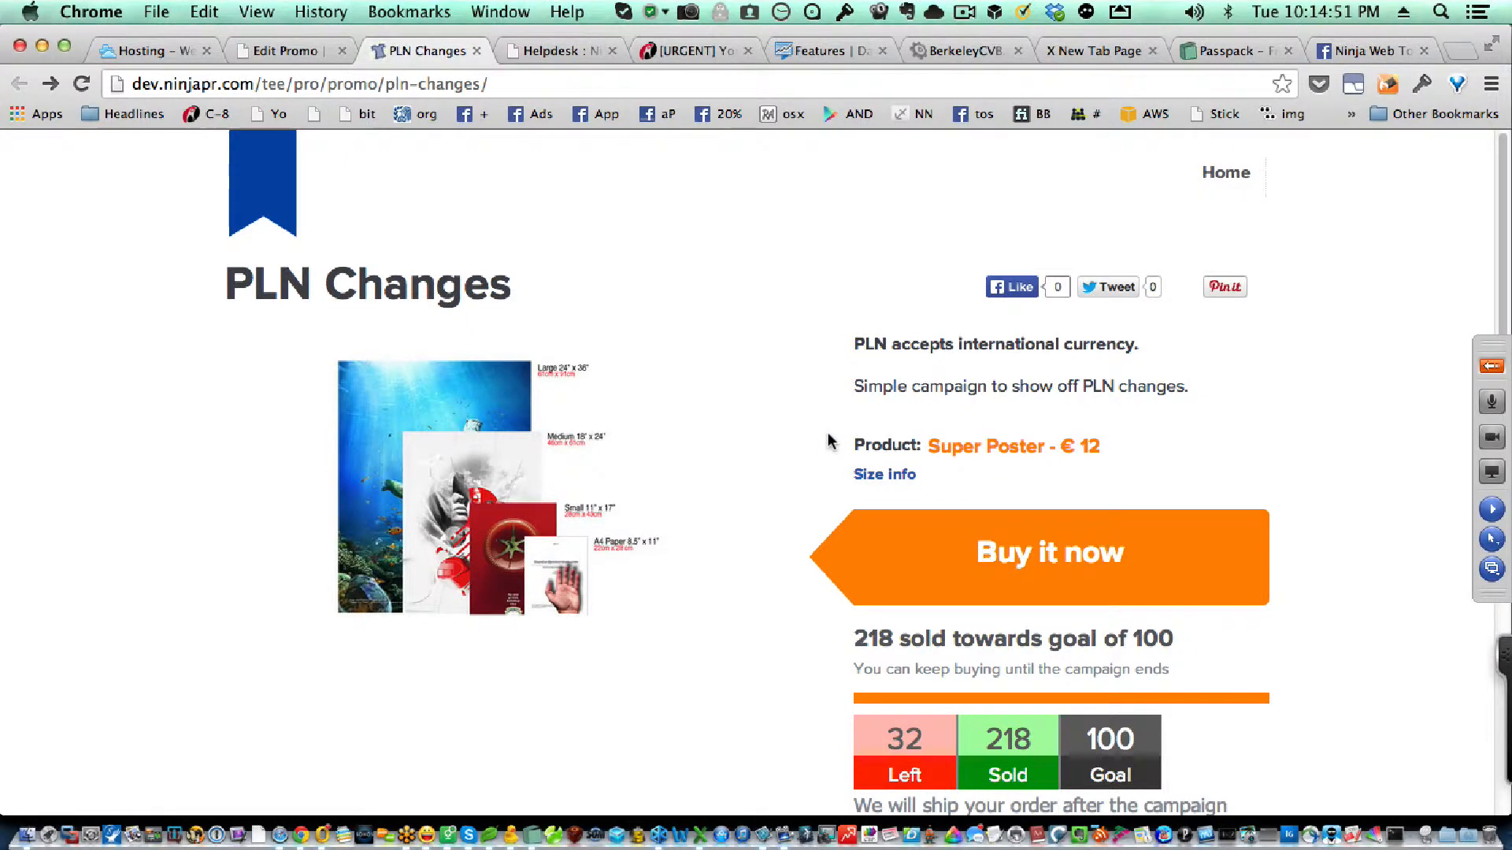
click(293, 50)
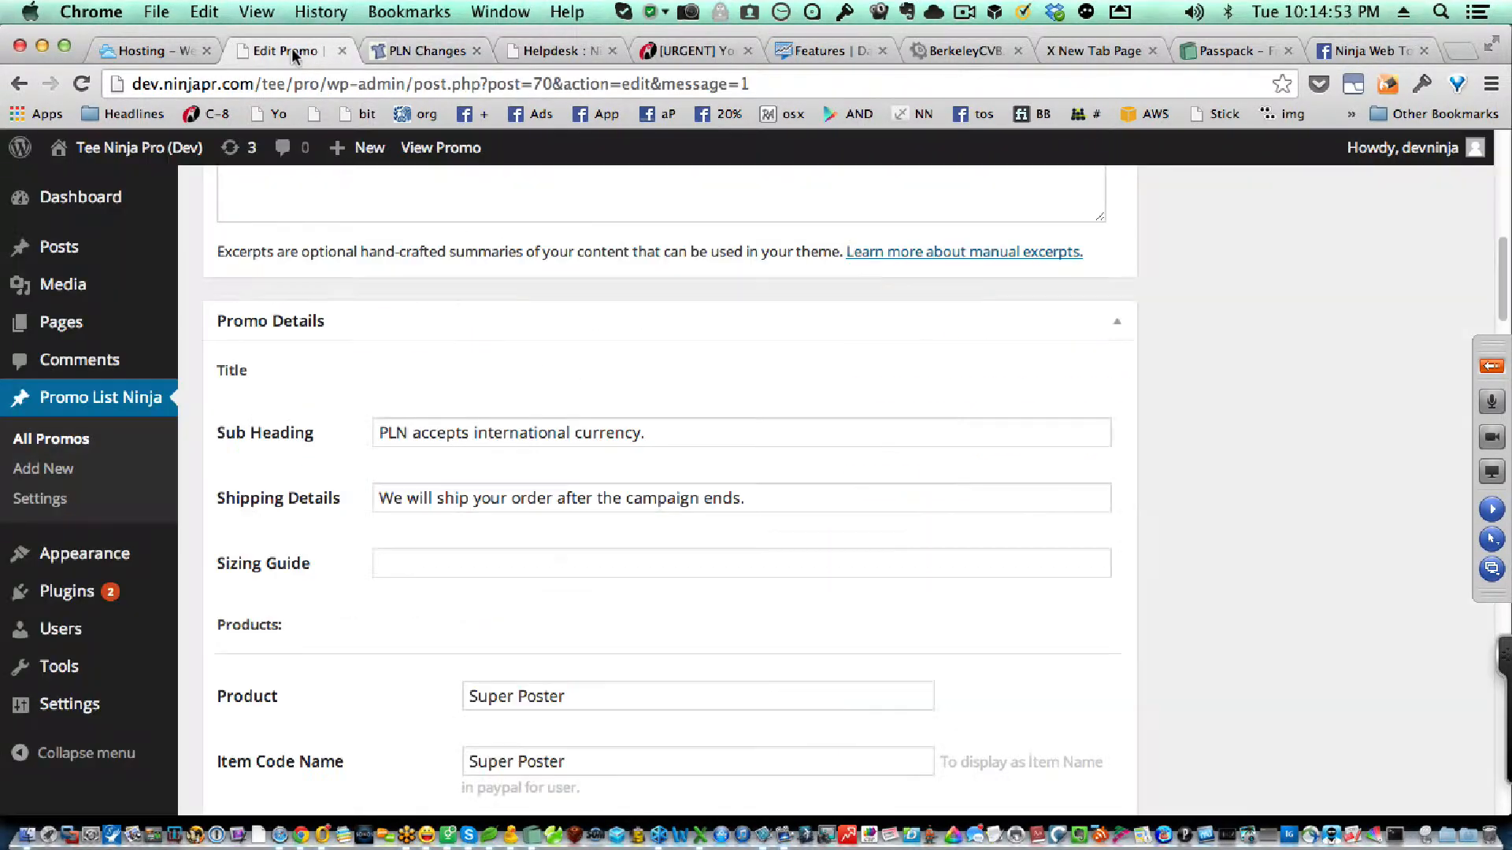
scroll(852, 361, down, 1)
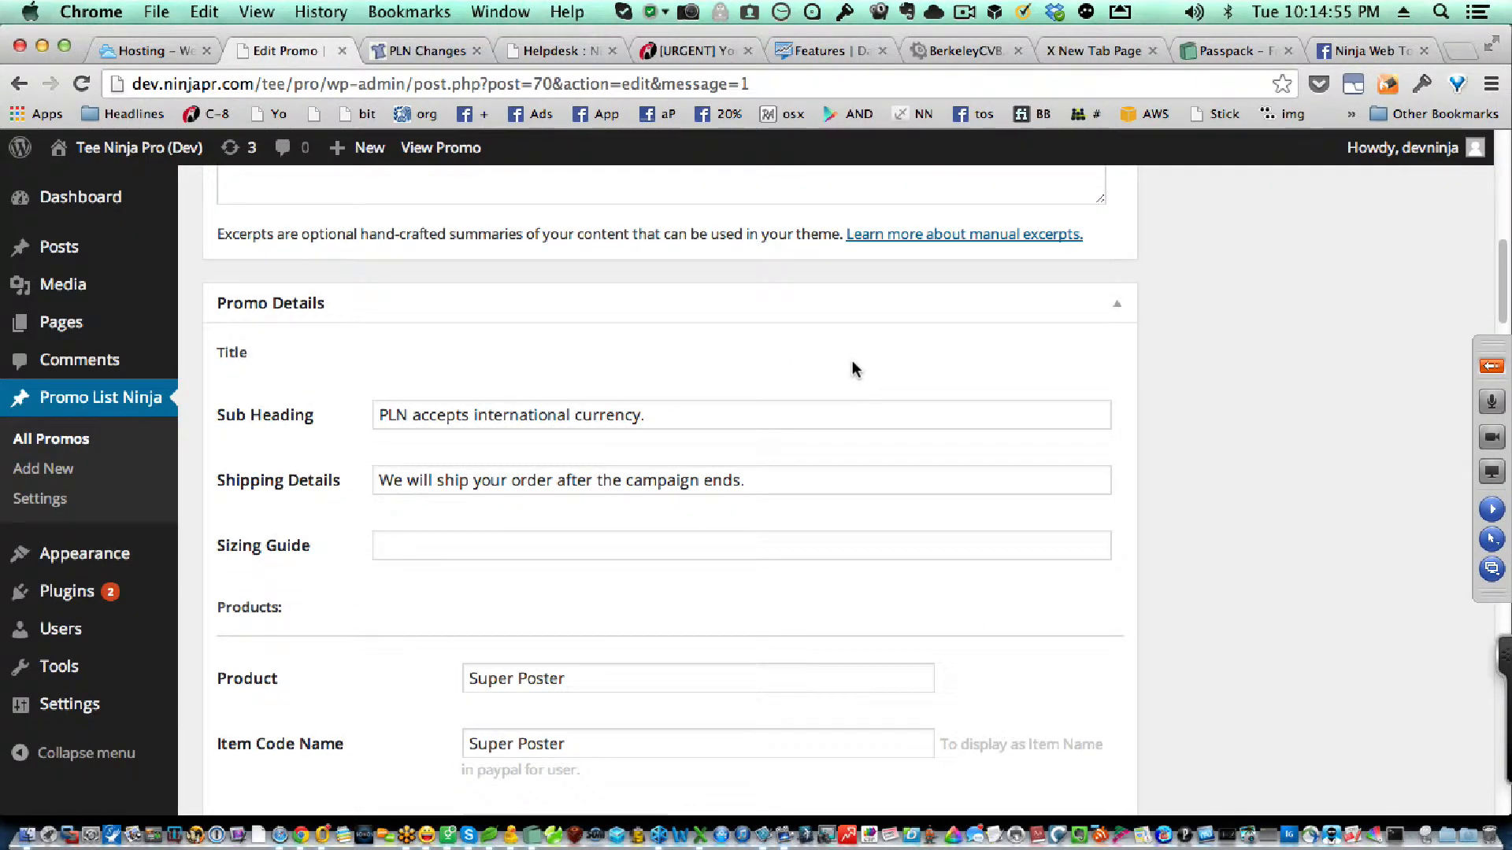
scroll(852, 362, down, 2)
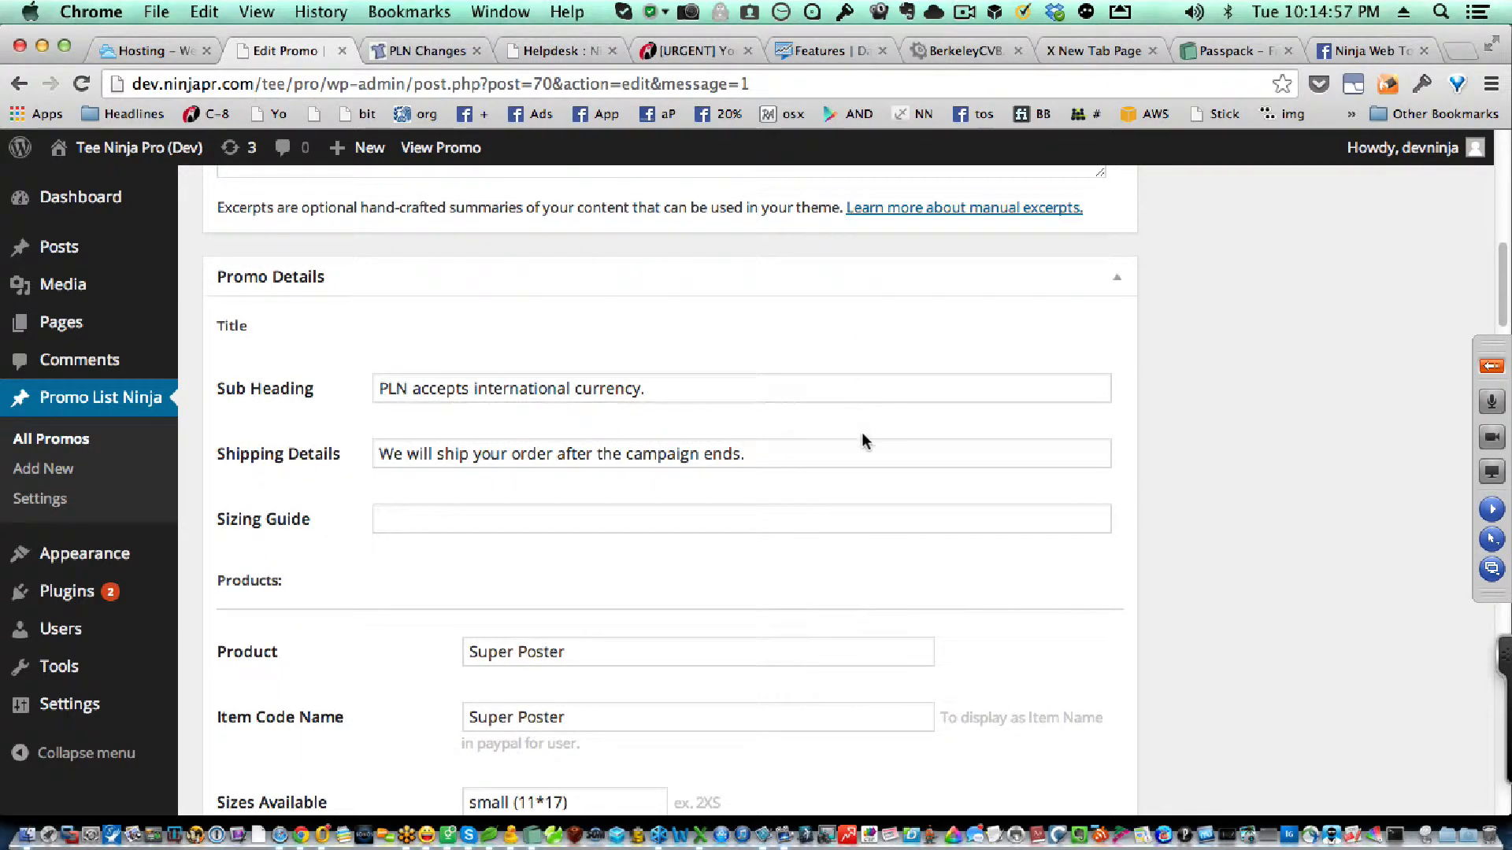
scroll(857, 430, down, 5)
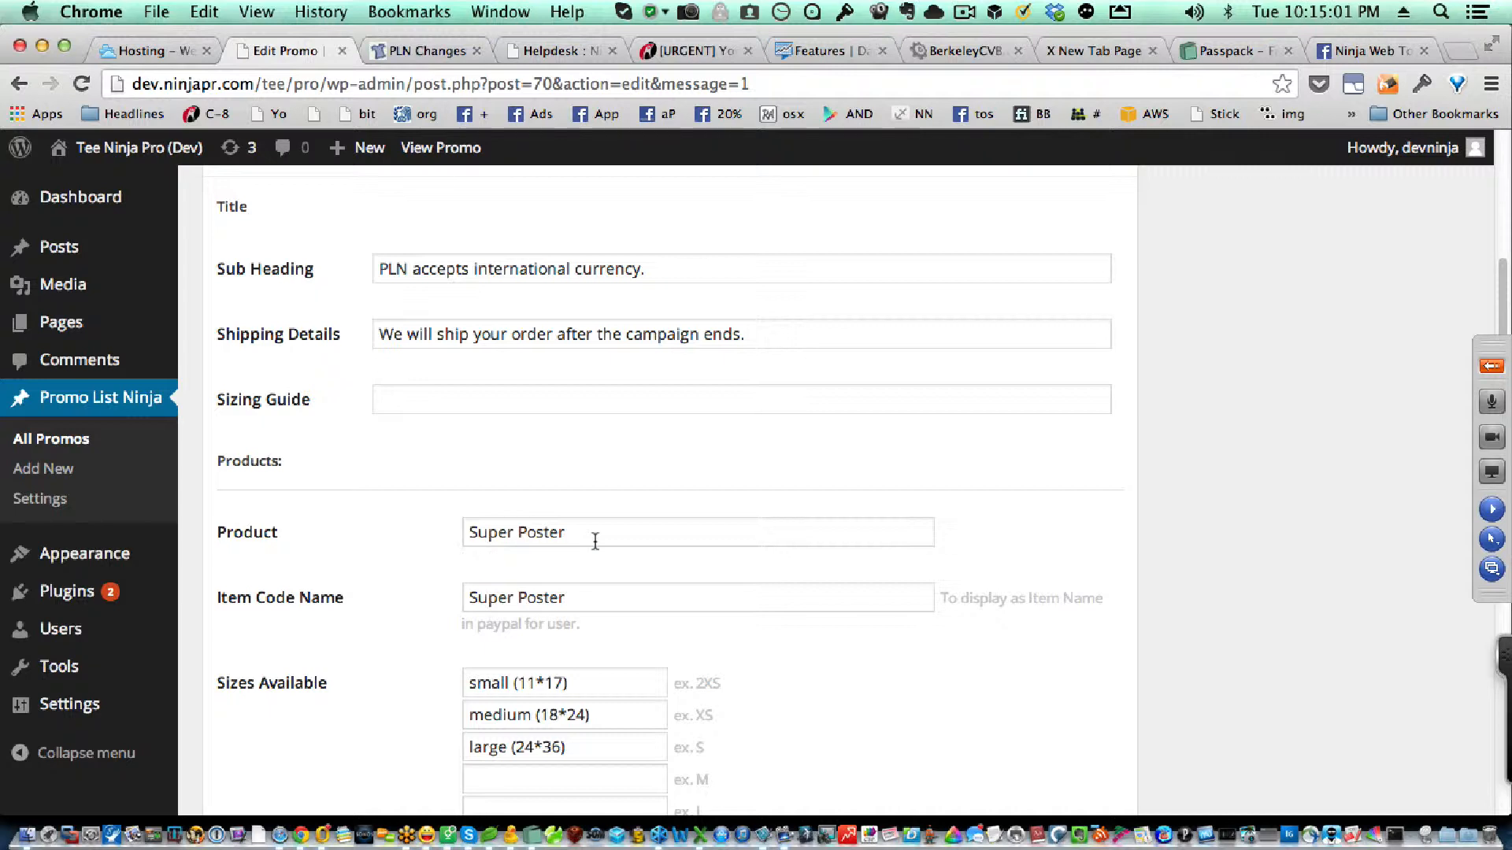
scroll(593, 538, down, 3)
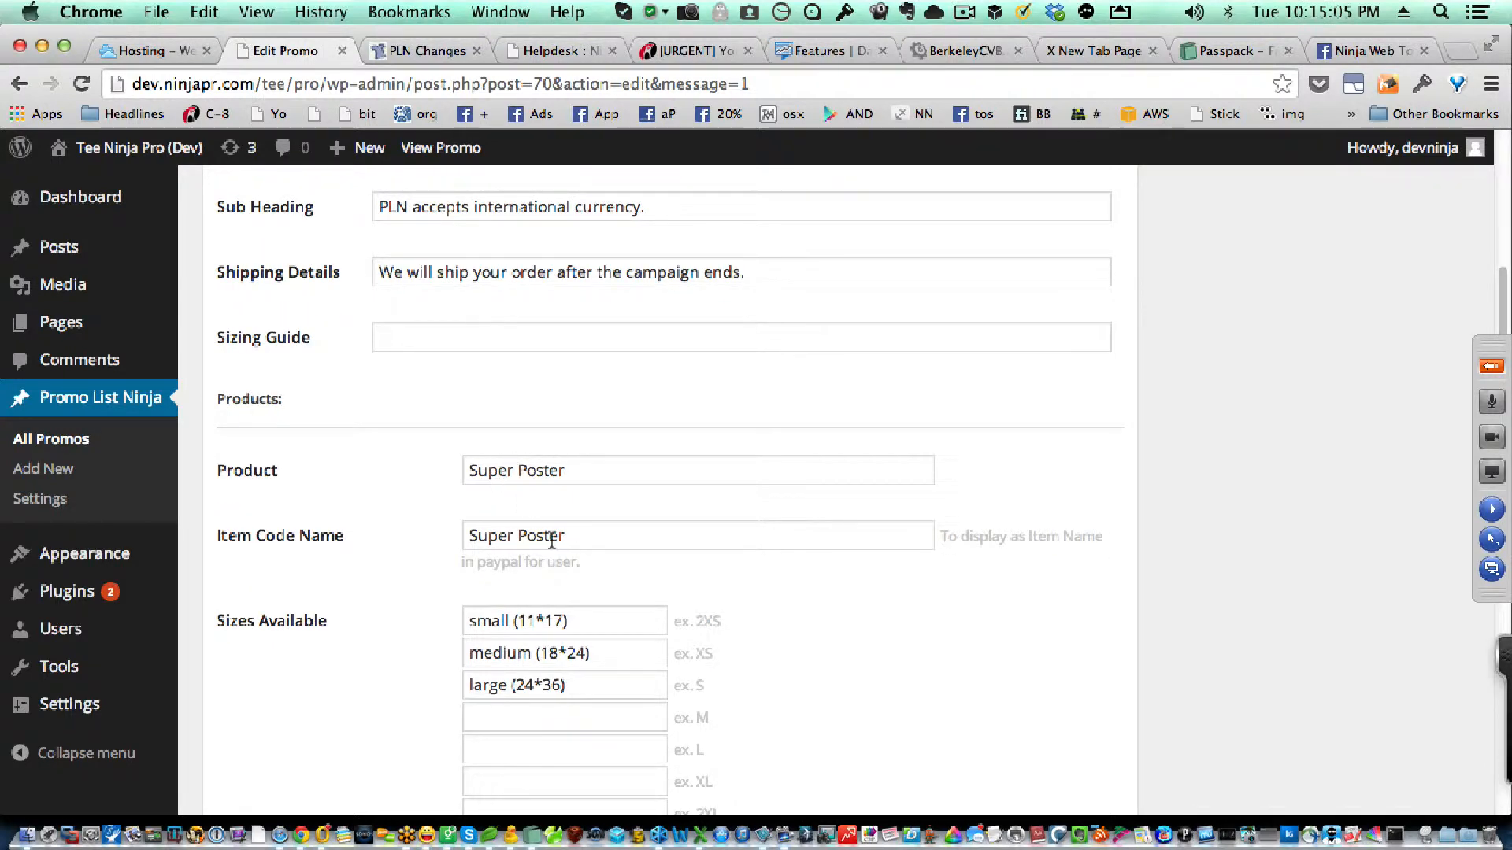
scroll(618, 543, down, 5)
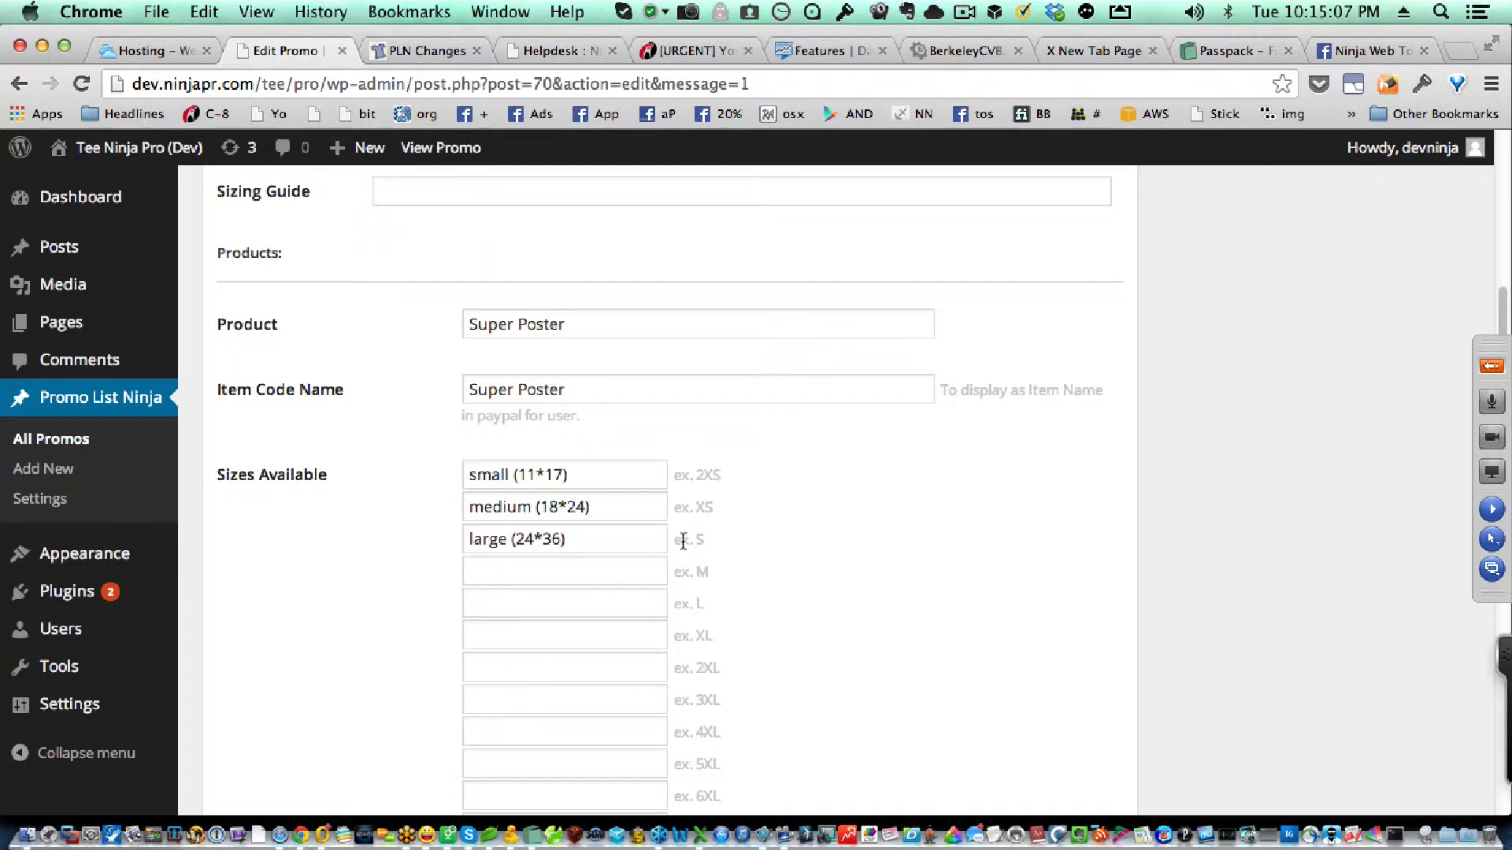
scroll(653, 494, down, 2)
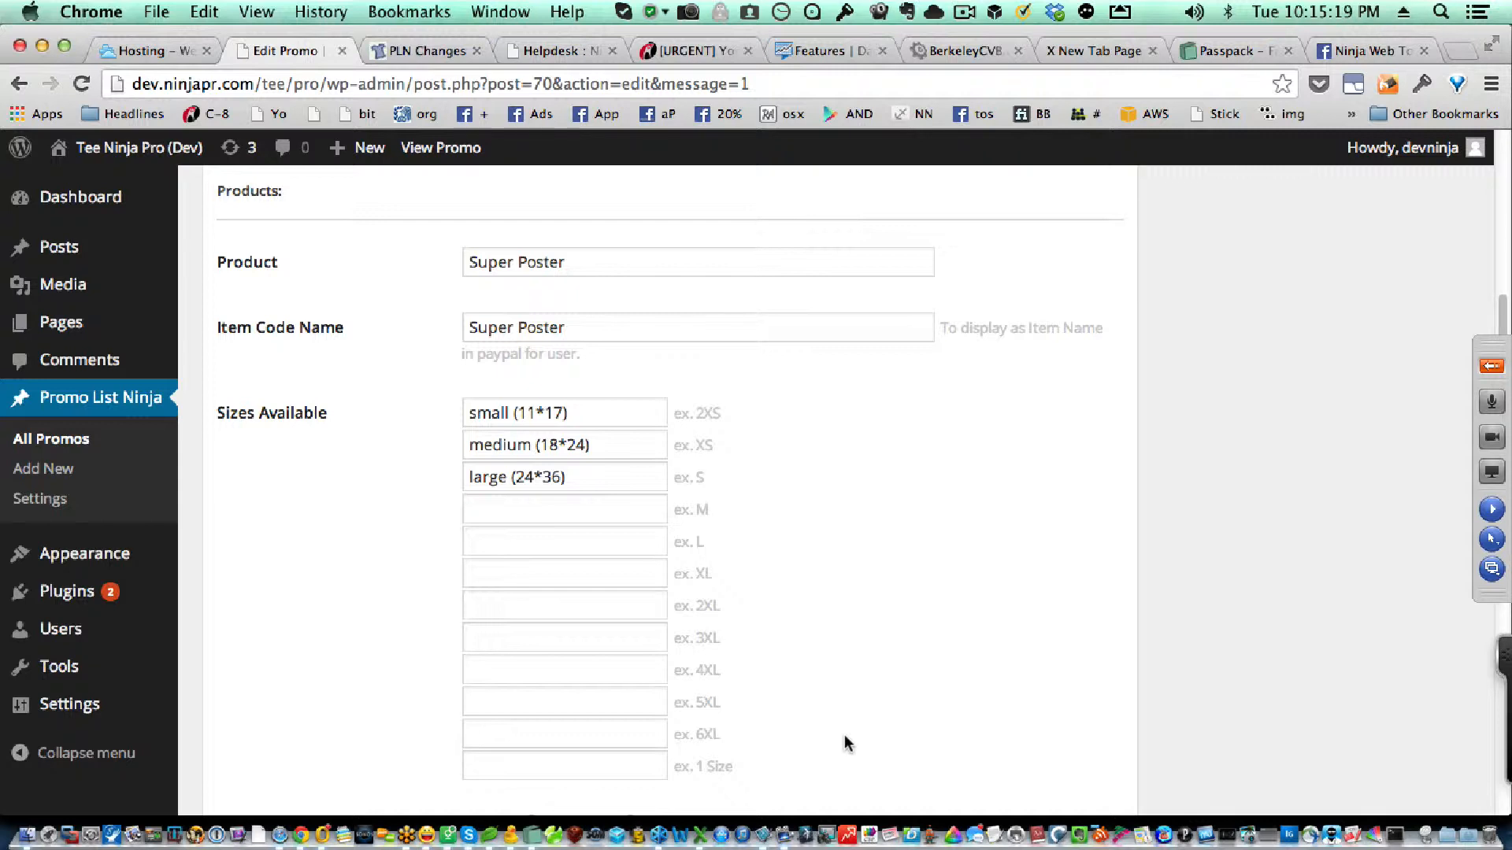
scroll(844, 735, down, 3)
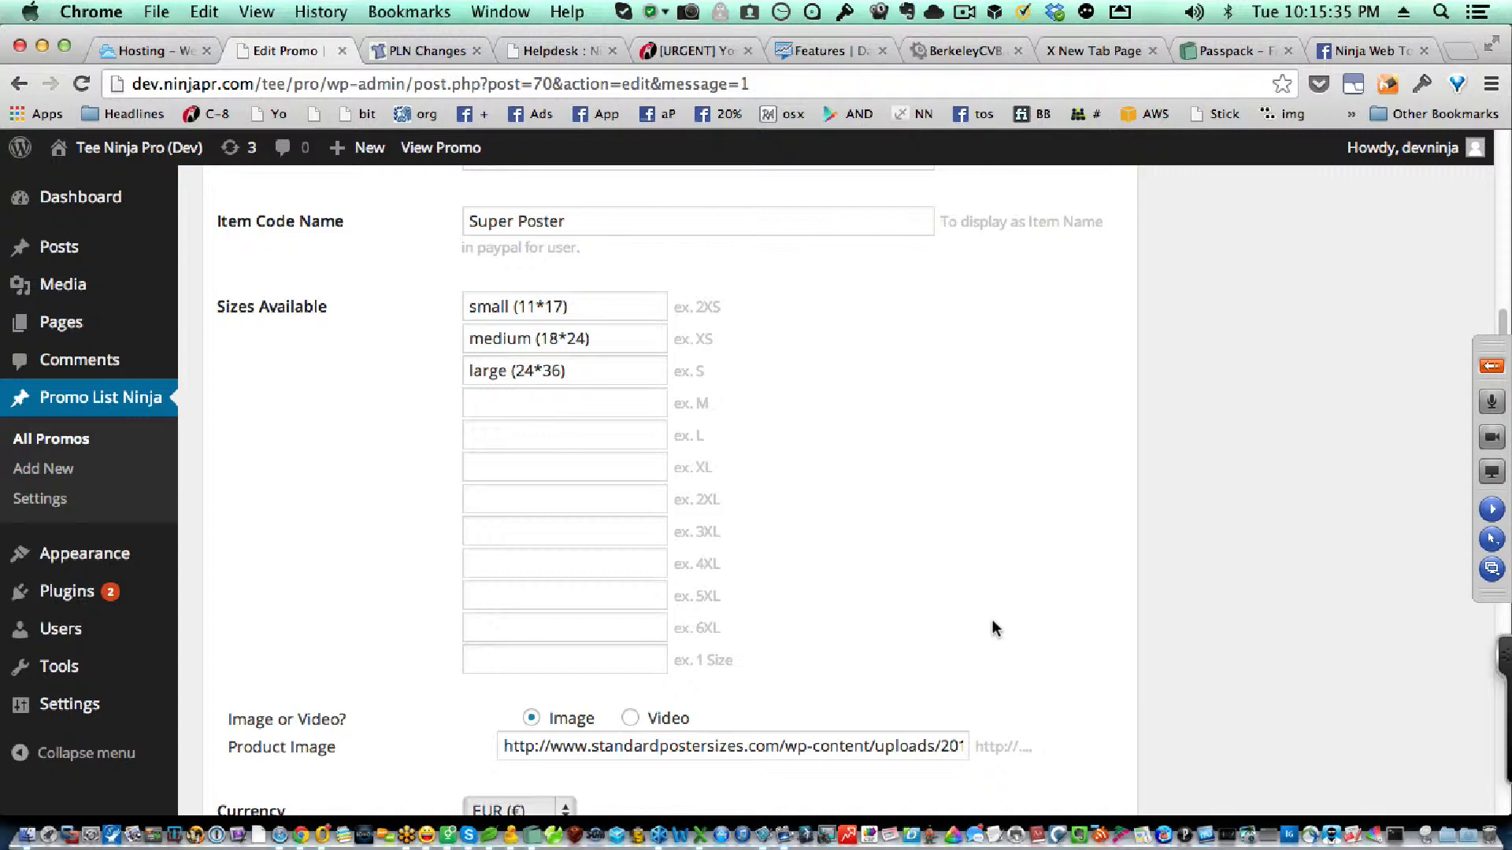
scroll(994, 622, down, 4)
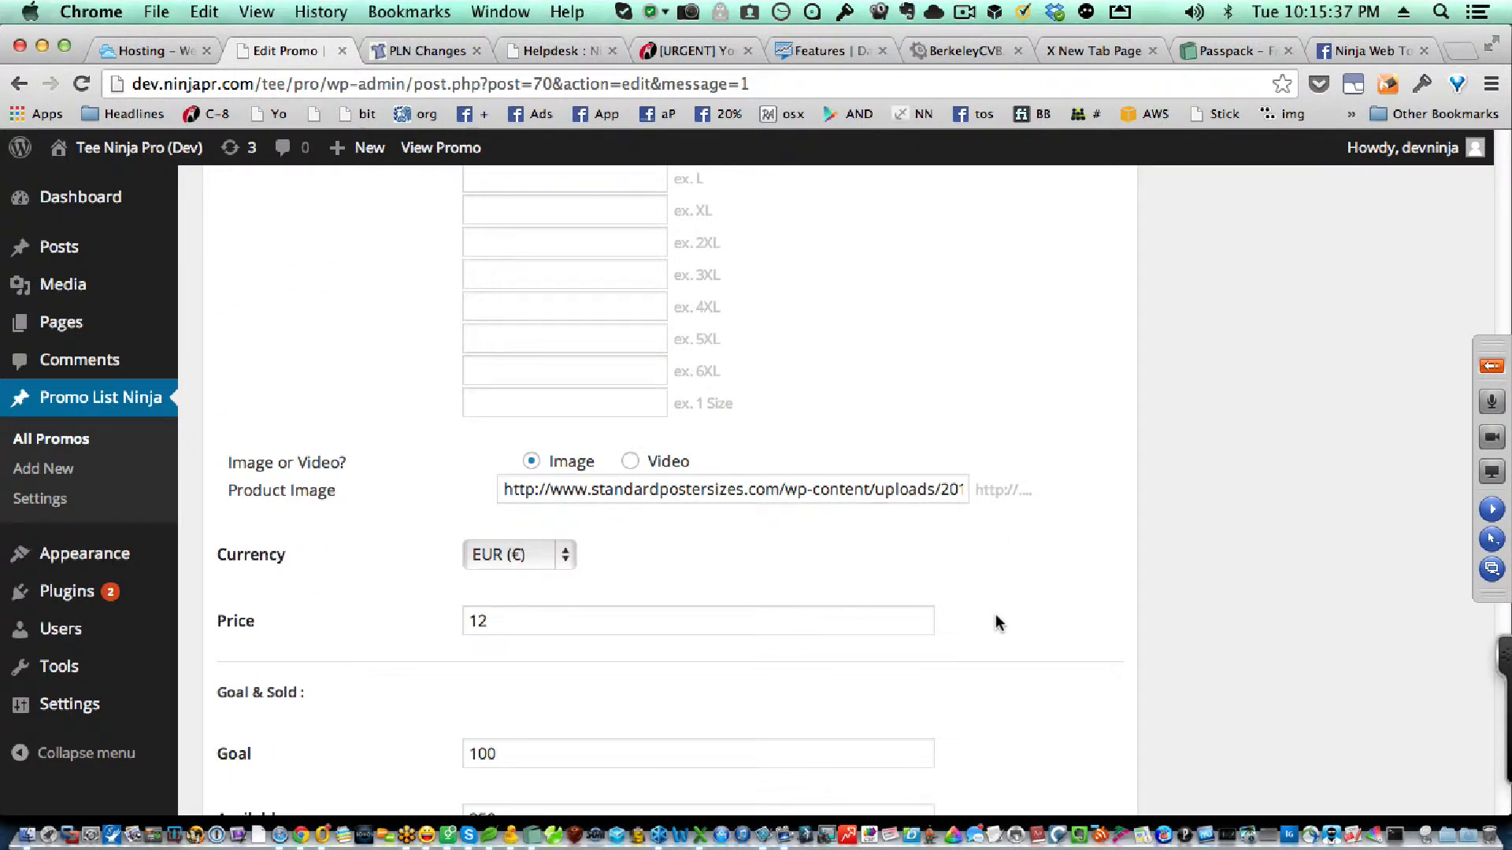
Step: Look through the available currencies for the promo and examine its goal, available quantity, sold counter and expiry settings
click(564, 554)
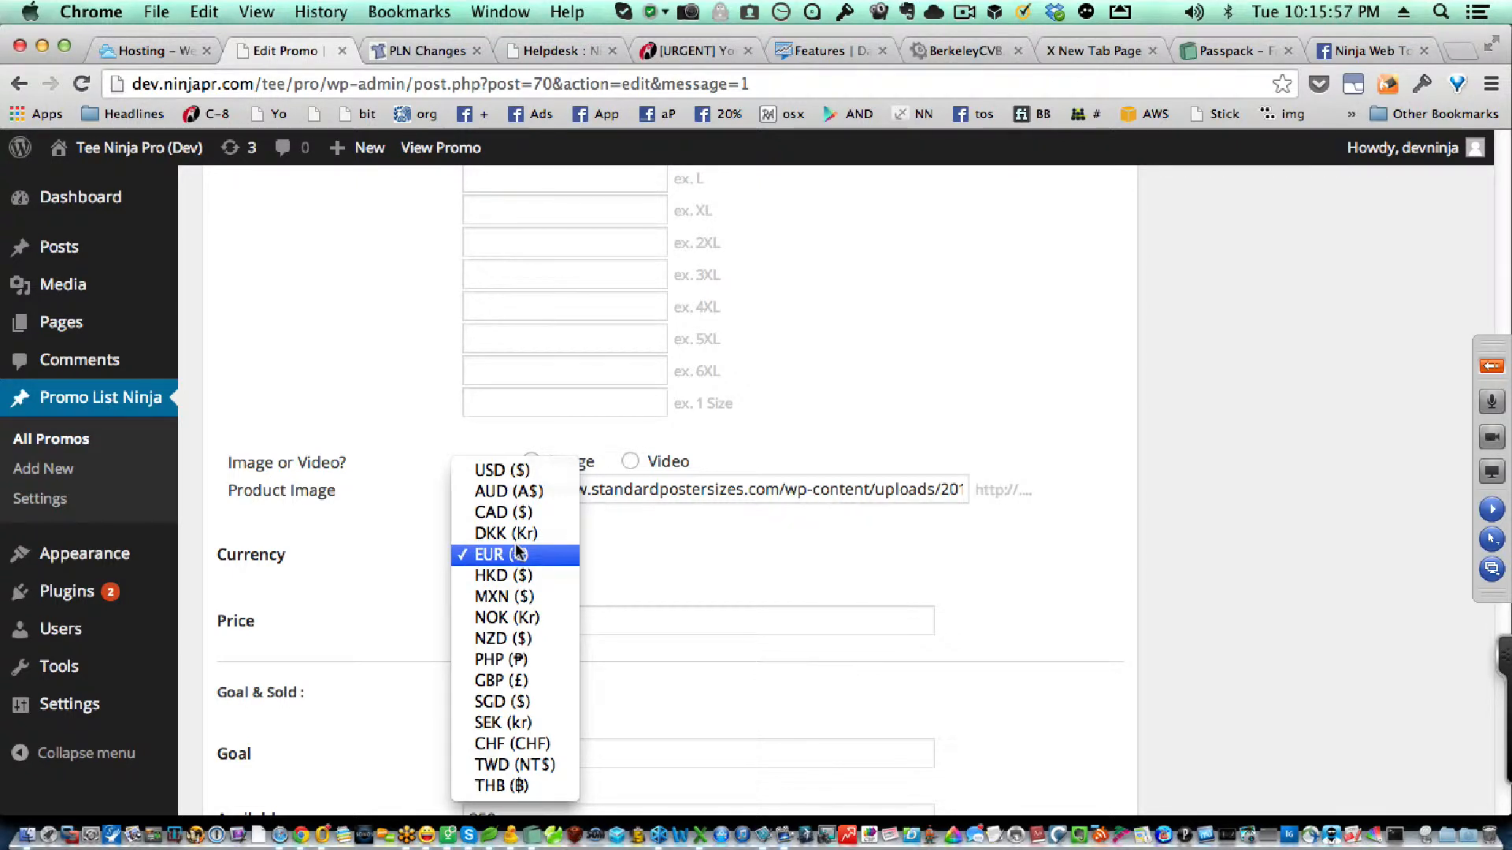
click(612, 570)
scroll(723, 591, down, 1)
scroll(723, 591, down, 5)
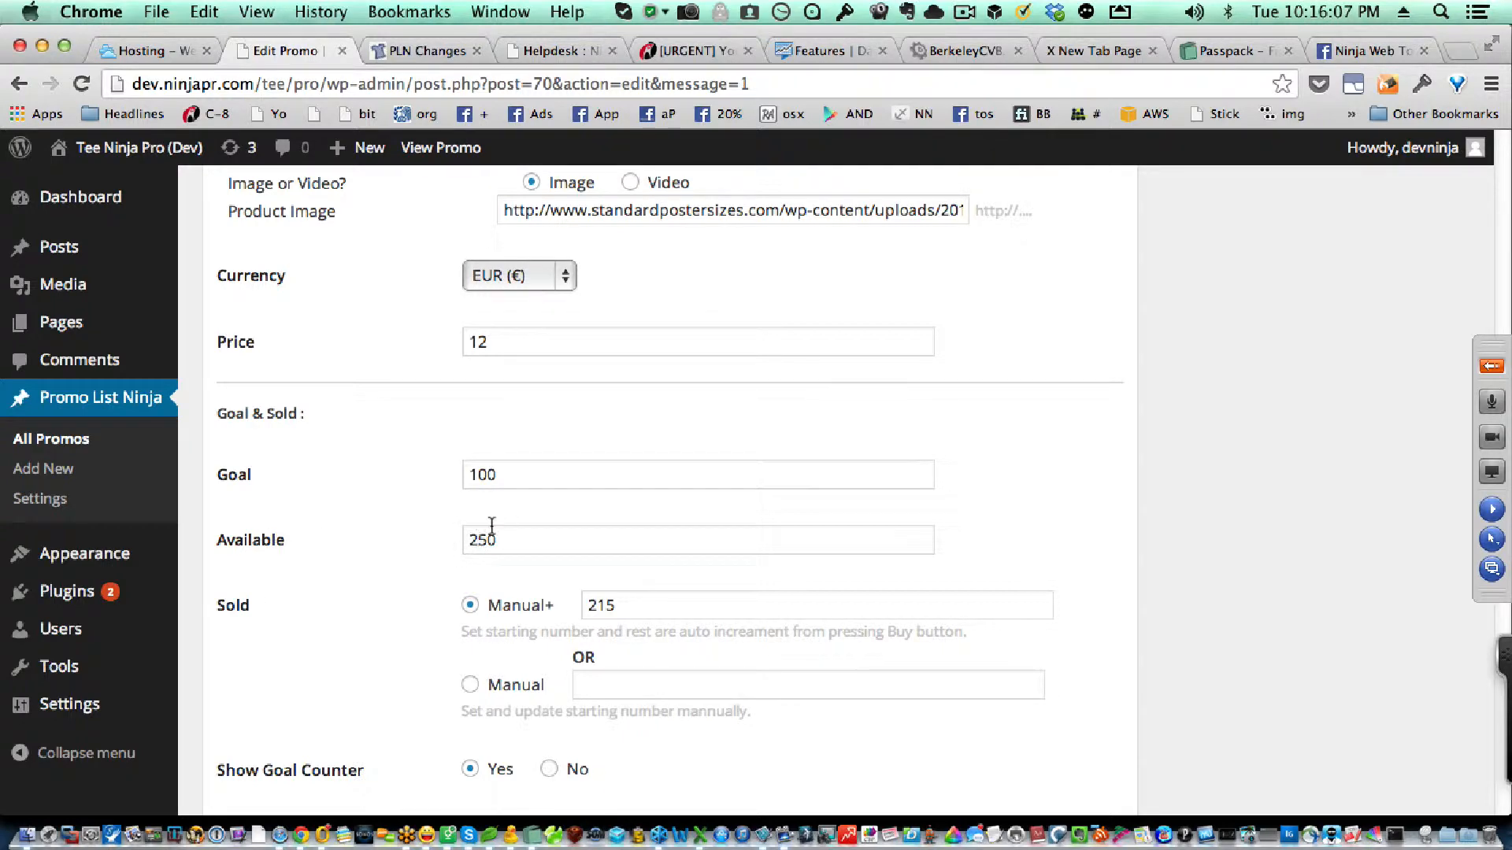
scroll(505, 549, down, 1)
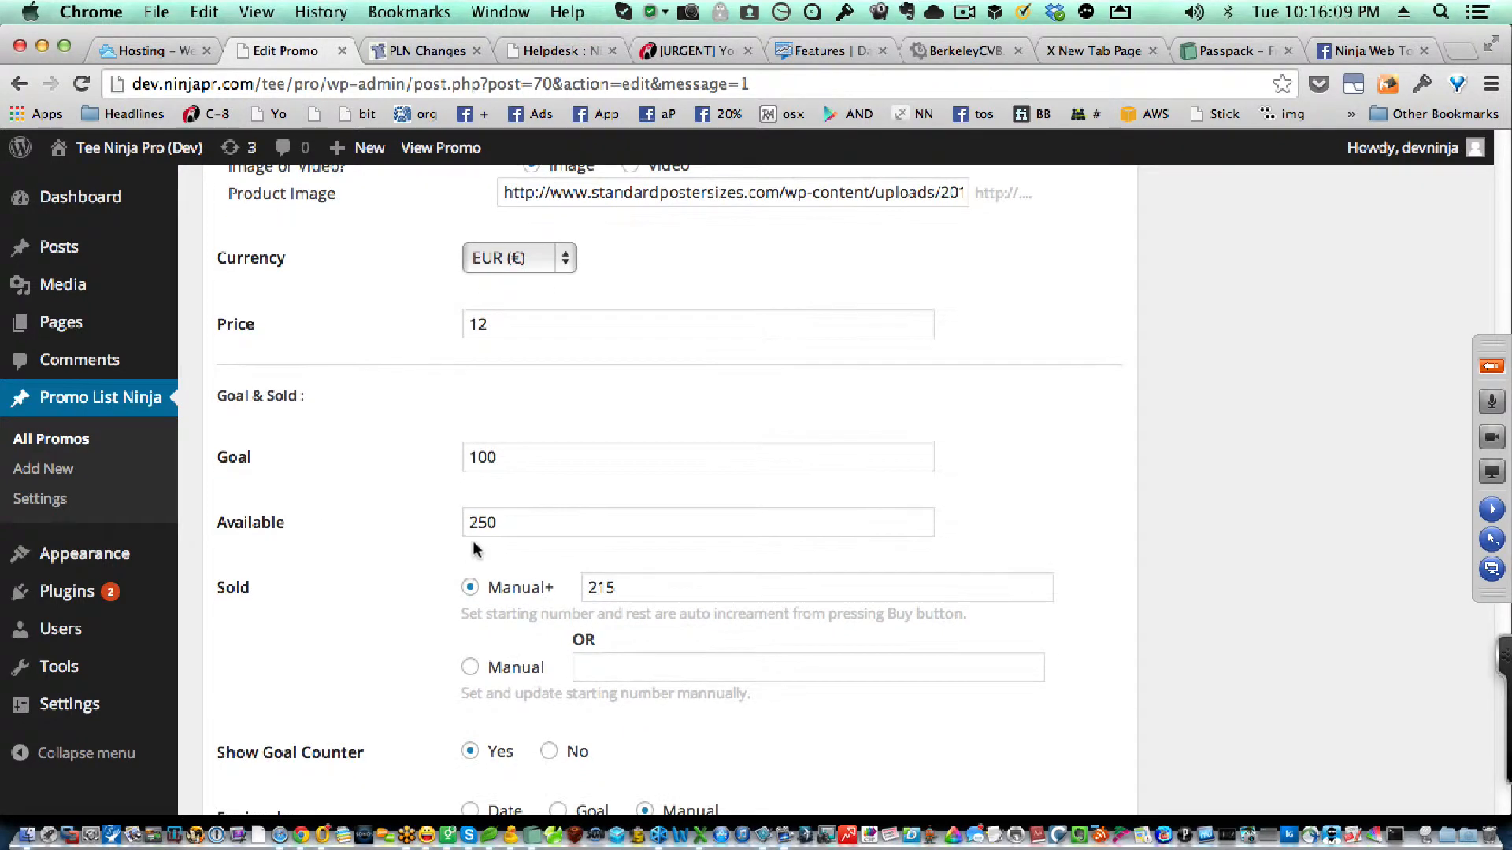
scroll(441, 544, down, 4)
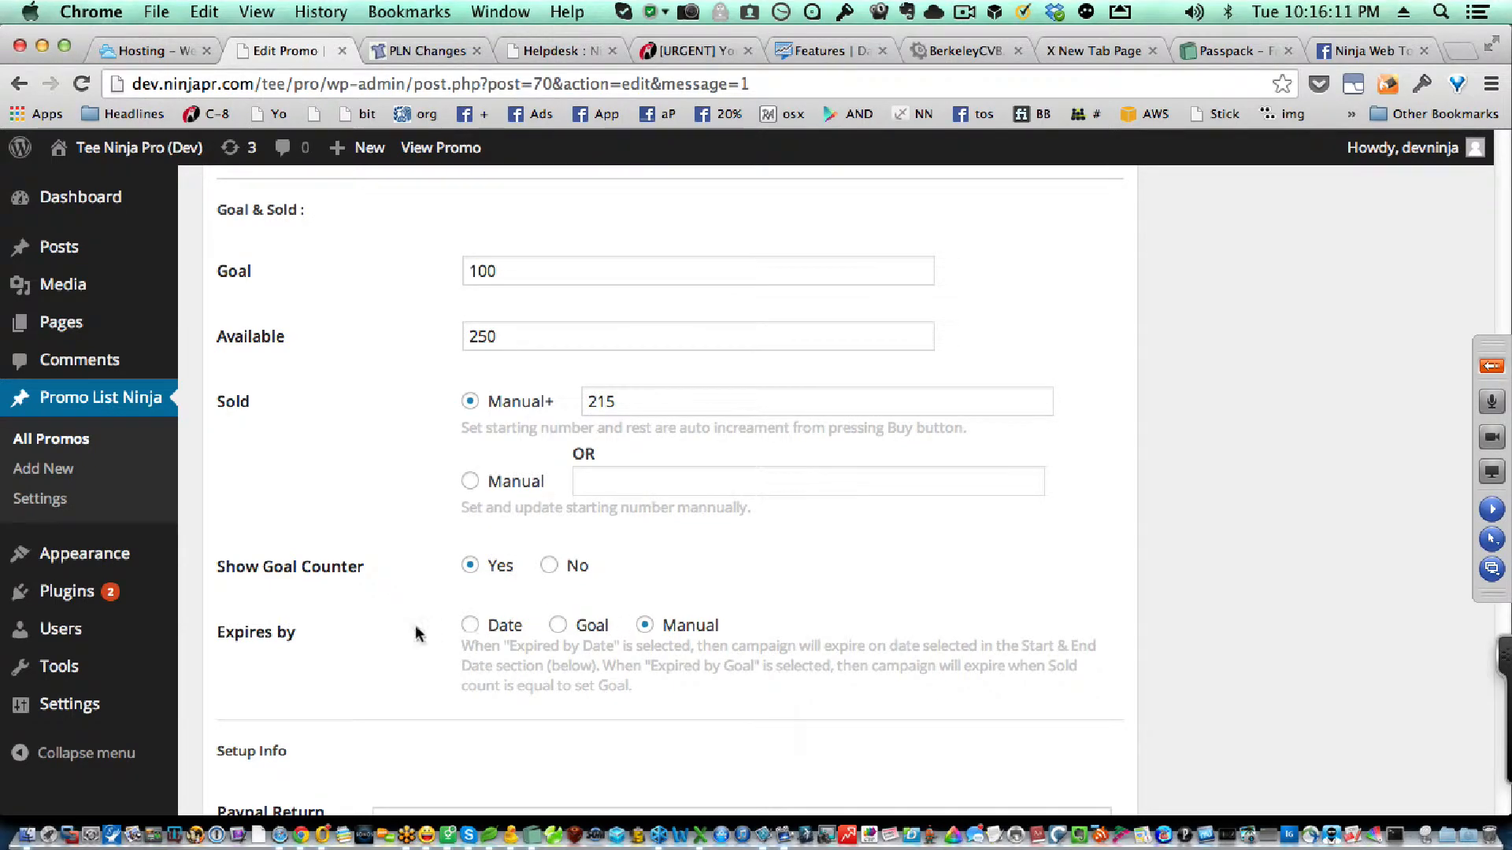
Step: Examine the promo's setup info, contact information, start and end dates, date counter, tracking scripts and mailing list options
scroll(646, 626, down, 5)
scroll(622, 617, down, 3)
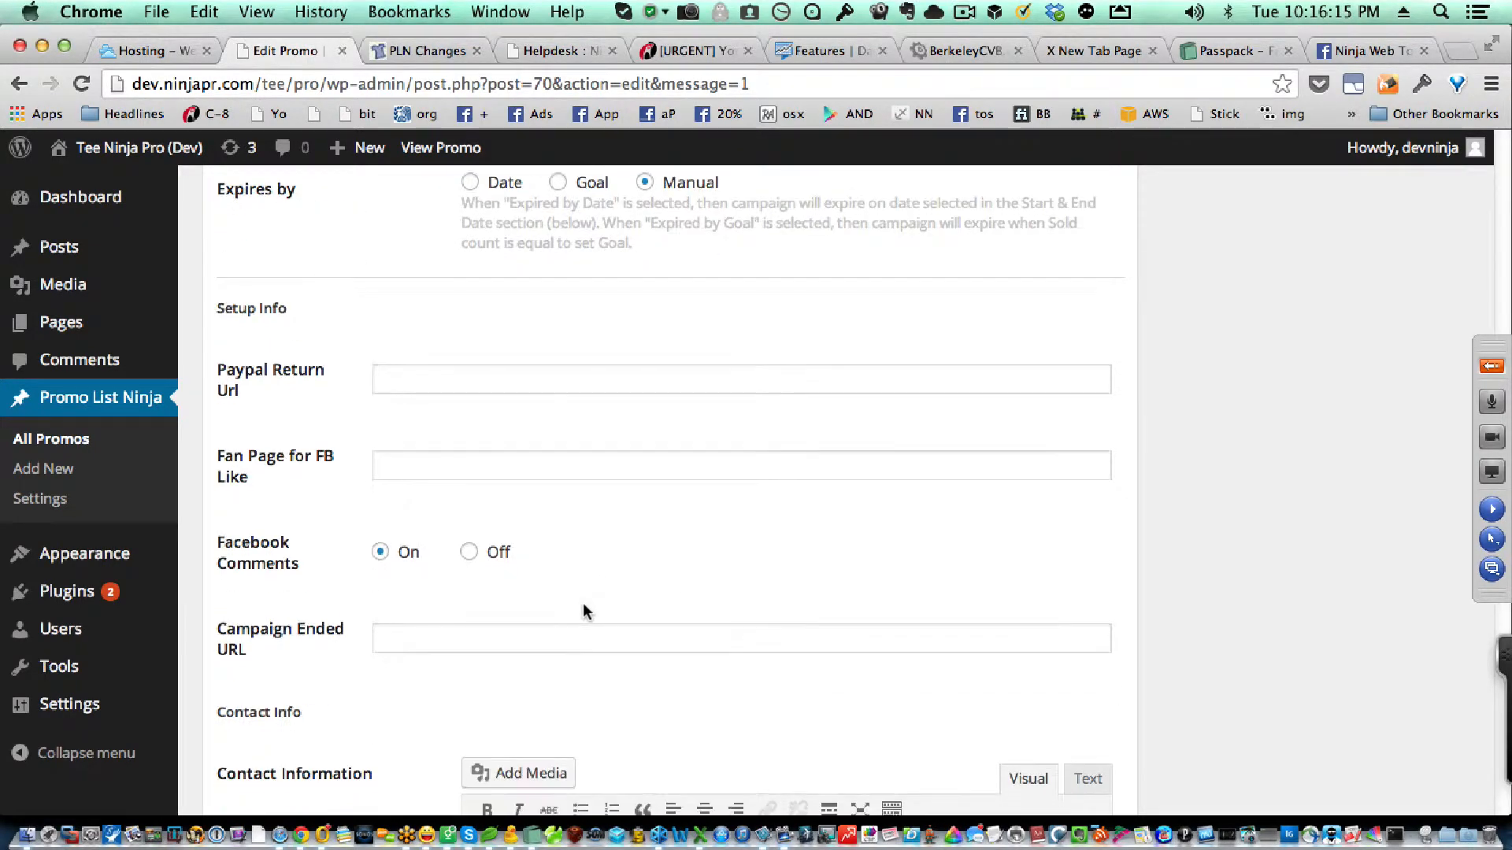
scroll(586, 614, down, 15)
scroll(321, 569, down, 3)
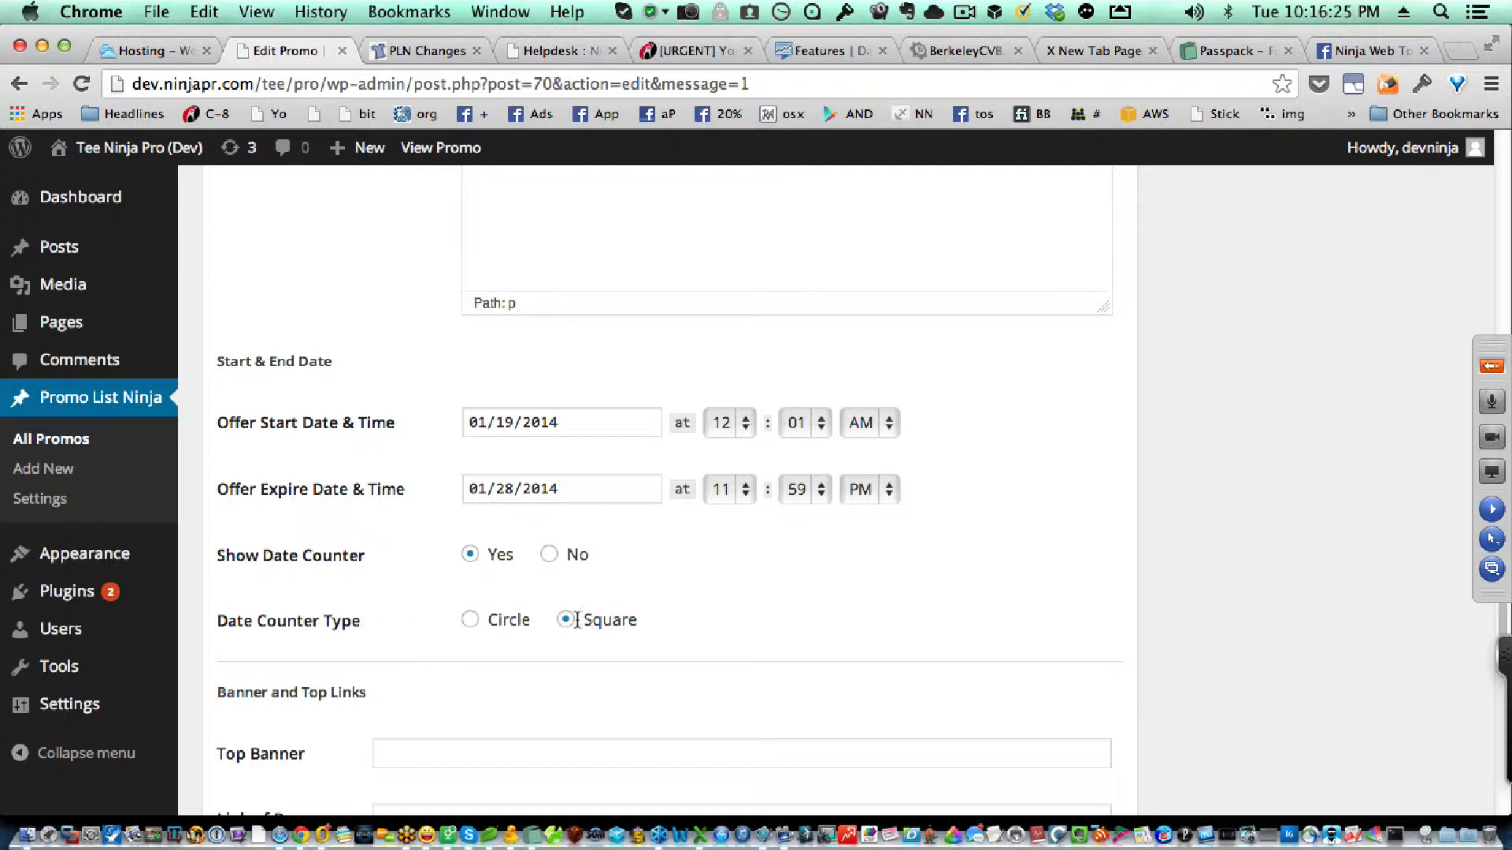
scroll(717, 614, down, 10)
scroll(815, 594, down, 7)
scroll(819, 602, down, 3)
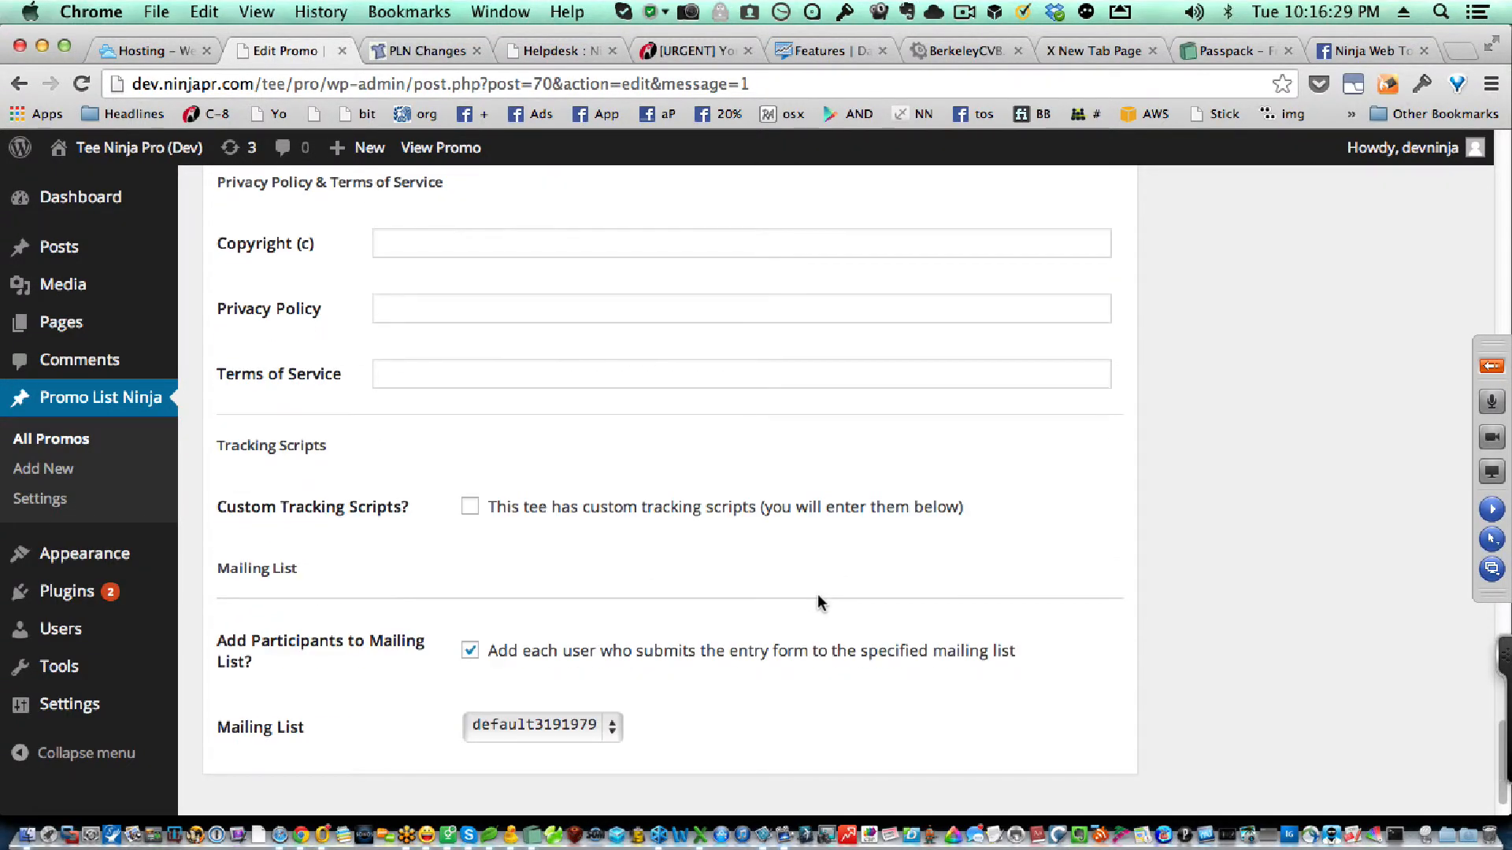
Step: Open the Promo List Ninja settings, check the license, PayPal and mailing list options, and save them
scroll(817, 594, up, 20)
scroll(818, 593, up, 5)
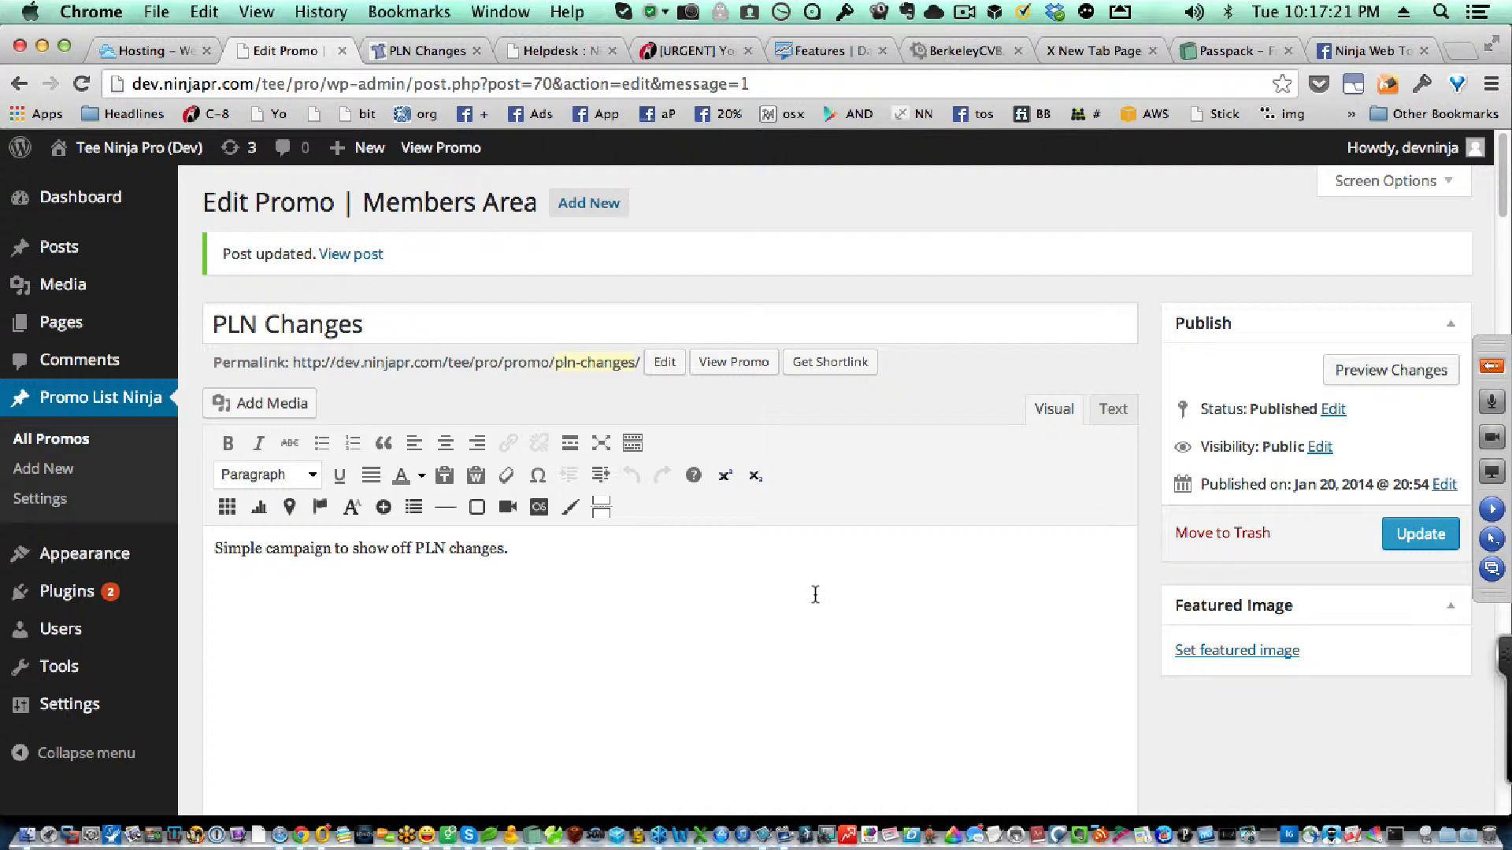
click(57, 510)
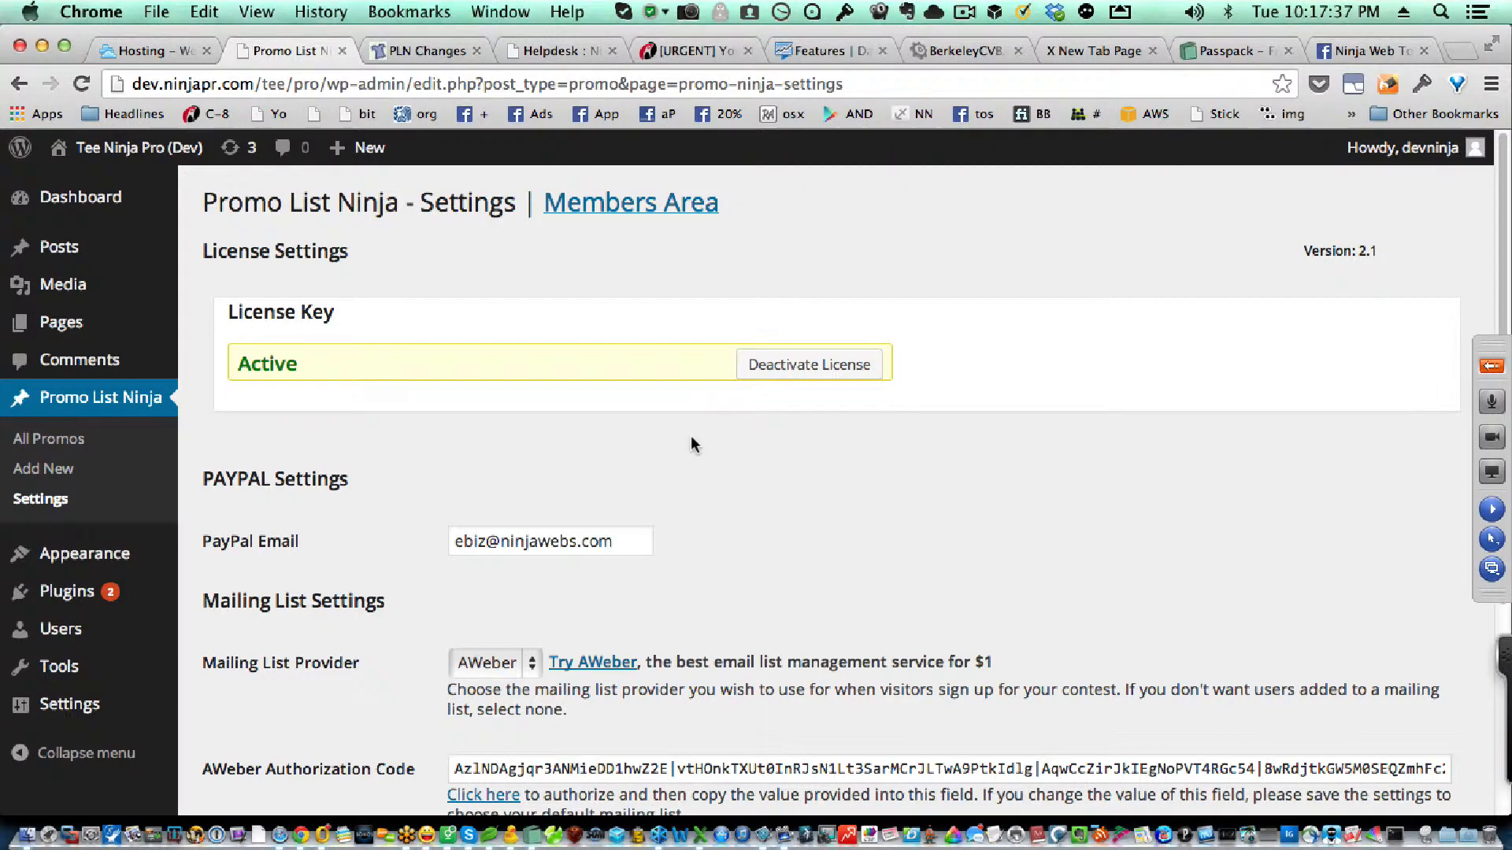
scroll(689, 445, down, 4)
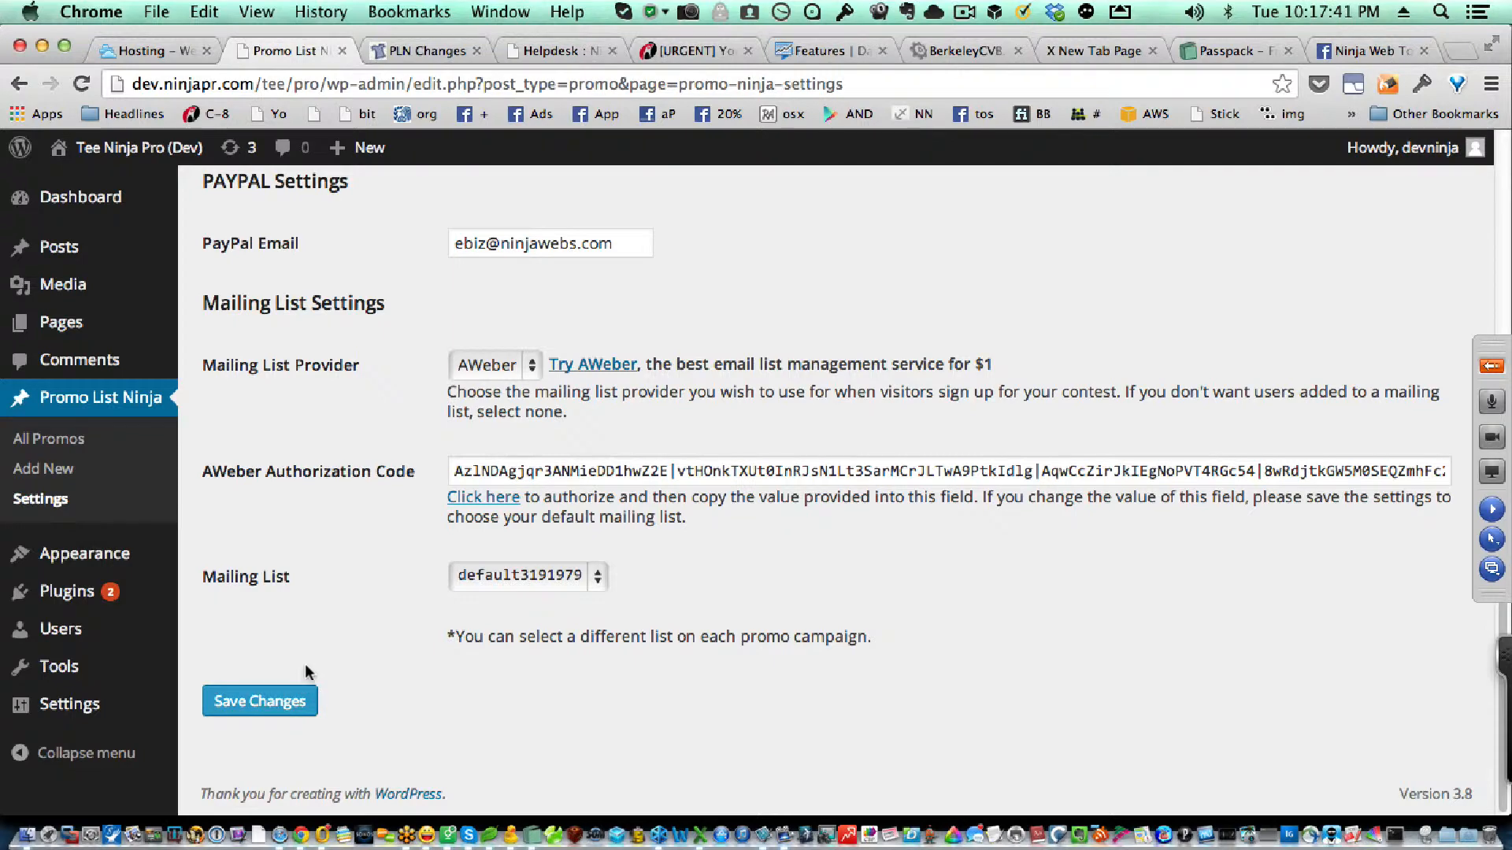
click(285, 703)
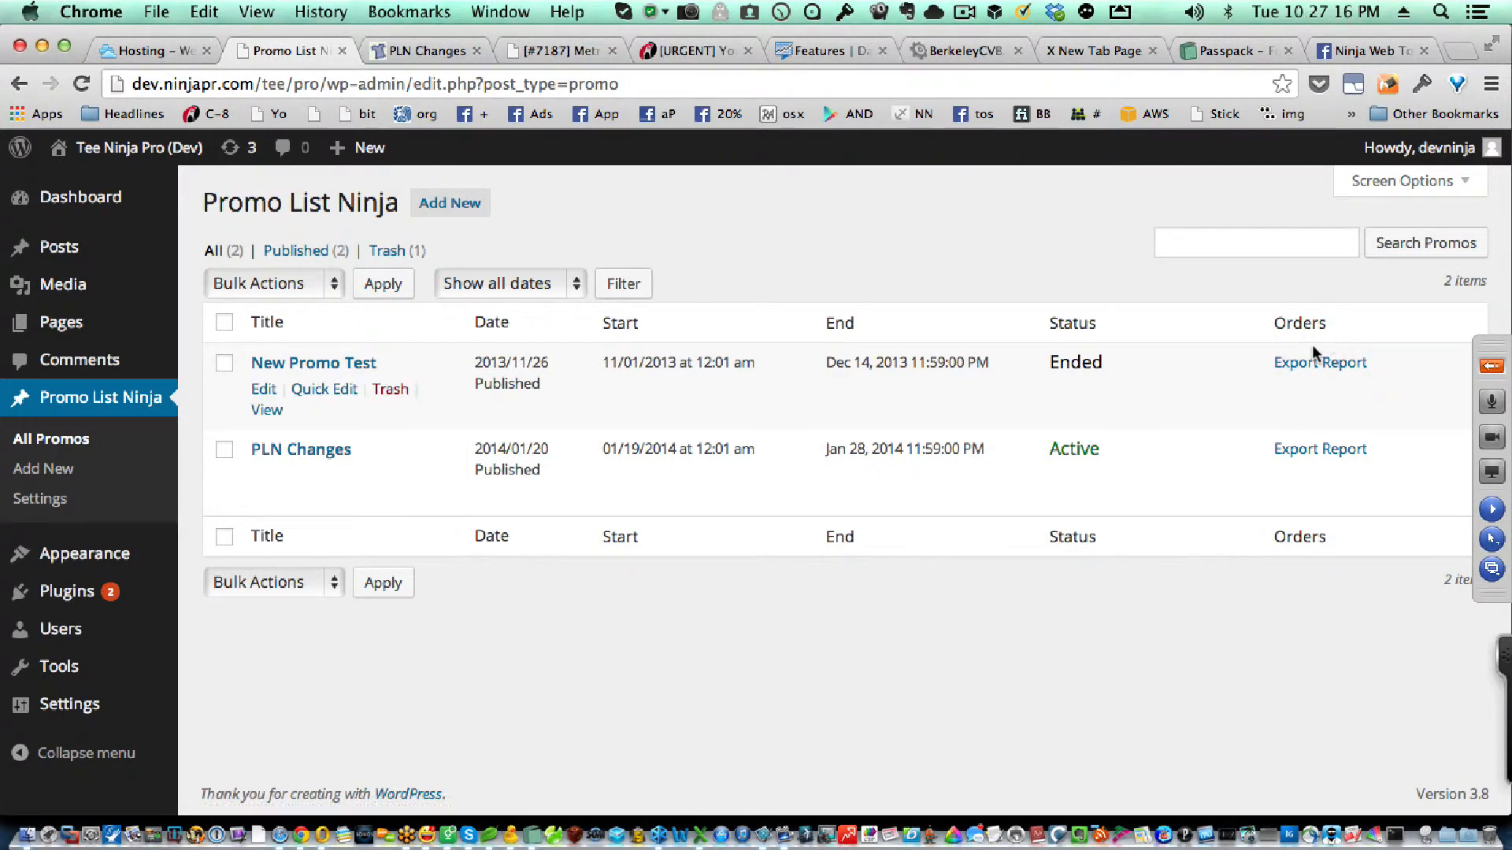
Step: Export the order report for the PLN Changes promo and open the downloaded CSV file in Excel
click(1314, 455)
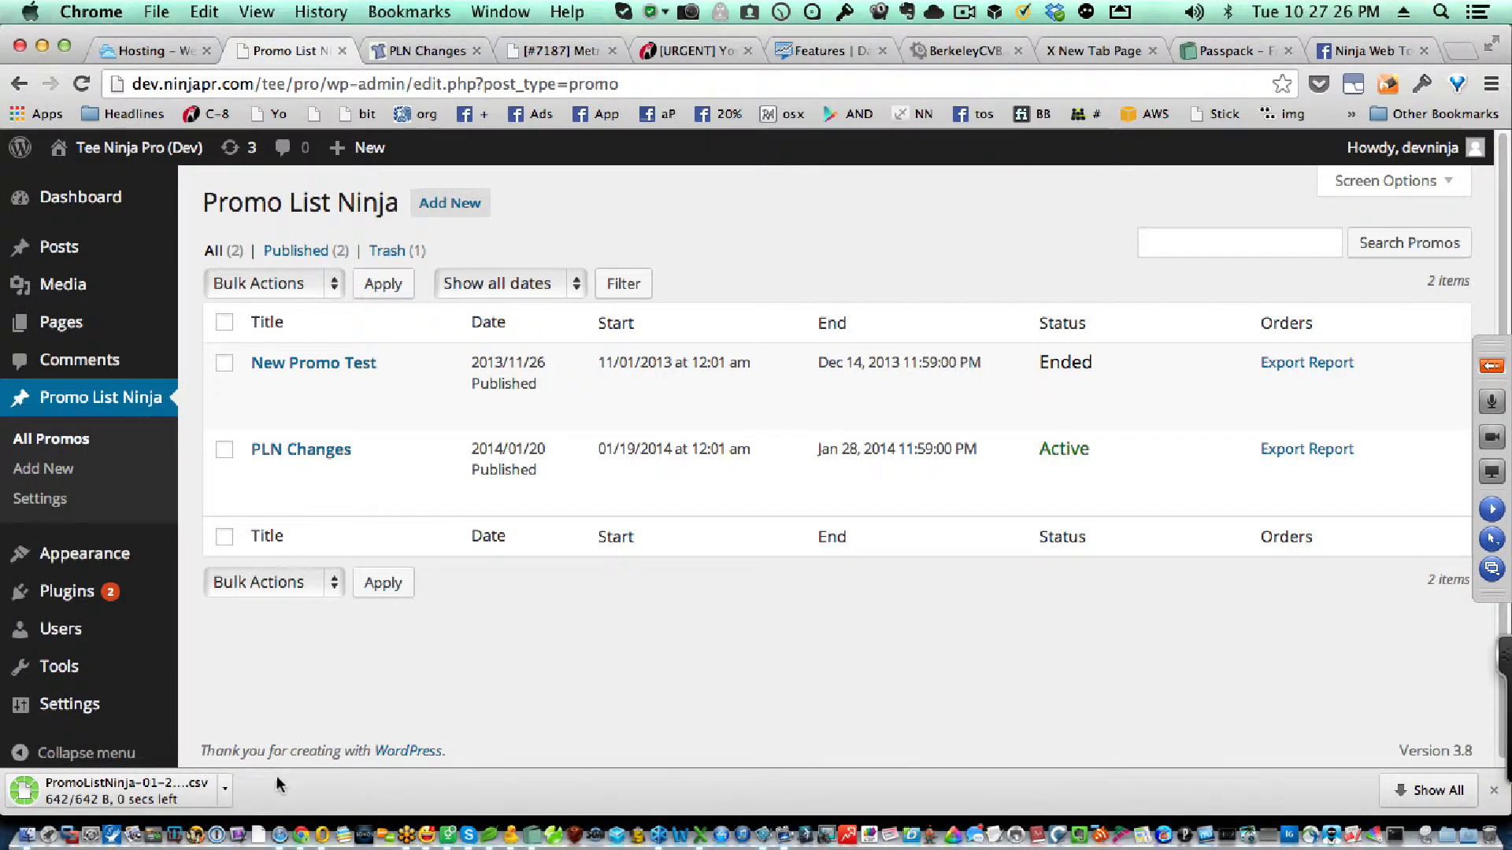
click(224, 793)
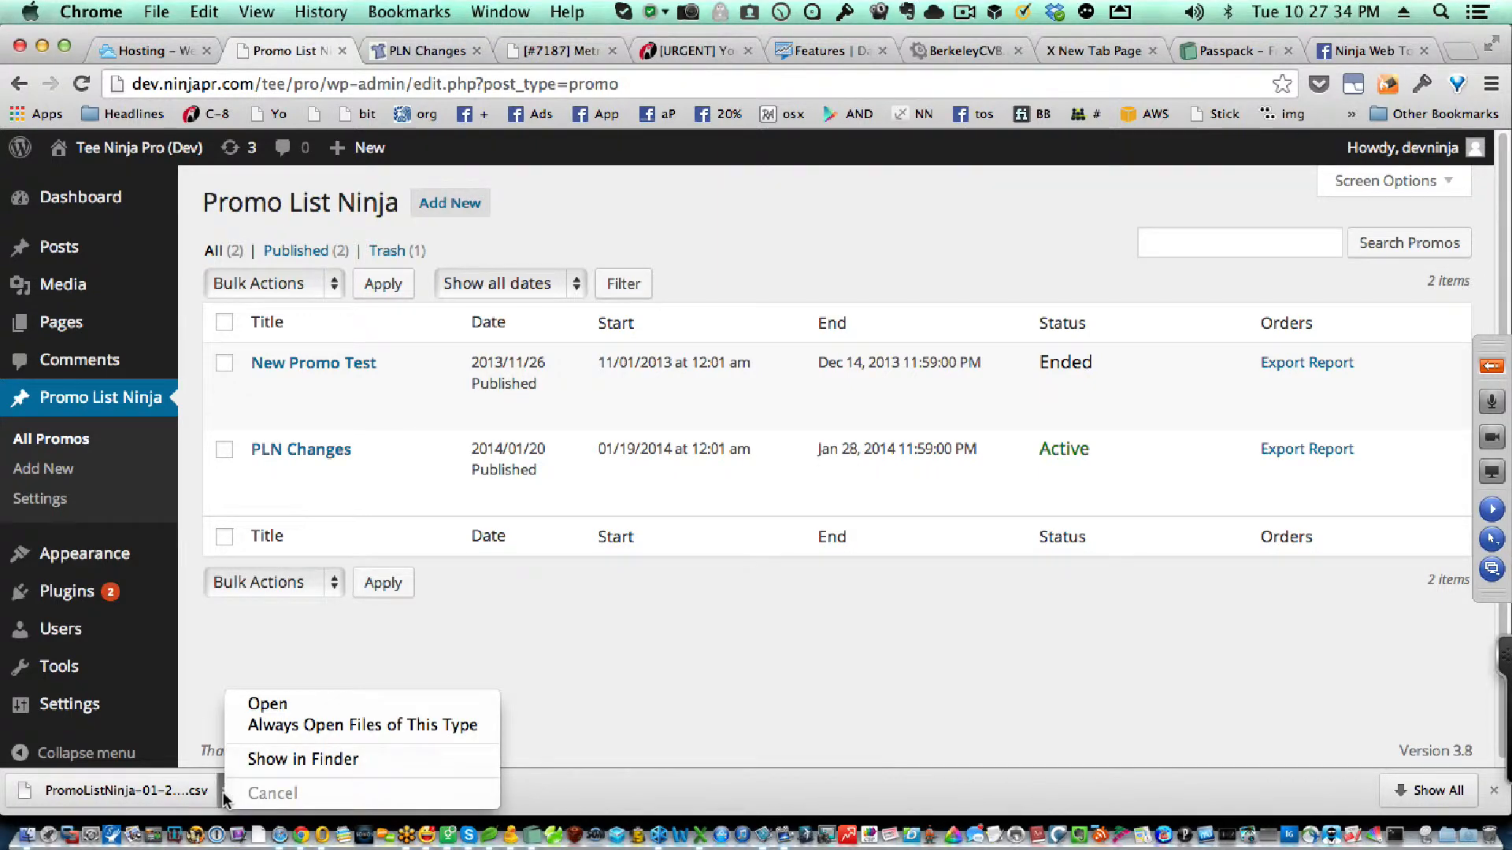
click(268, 704)
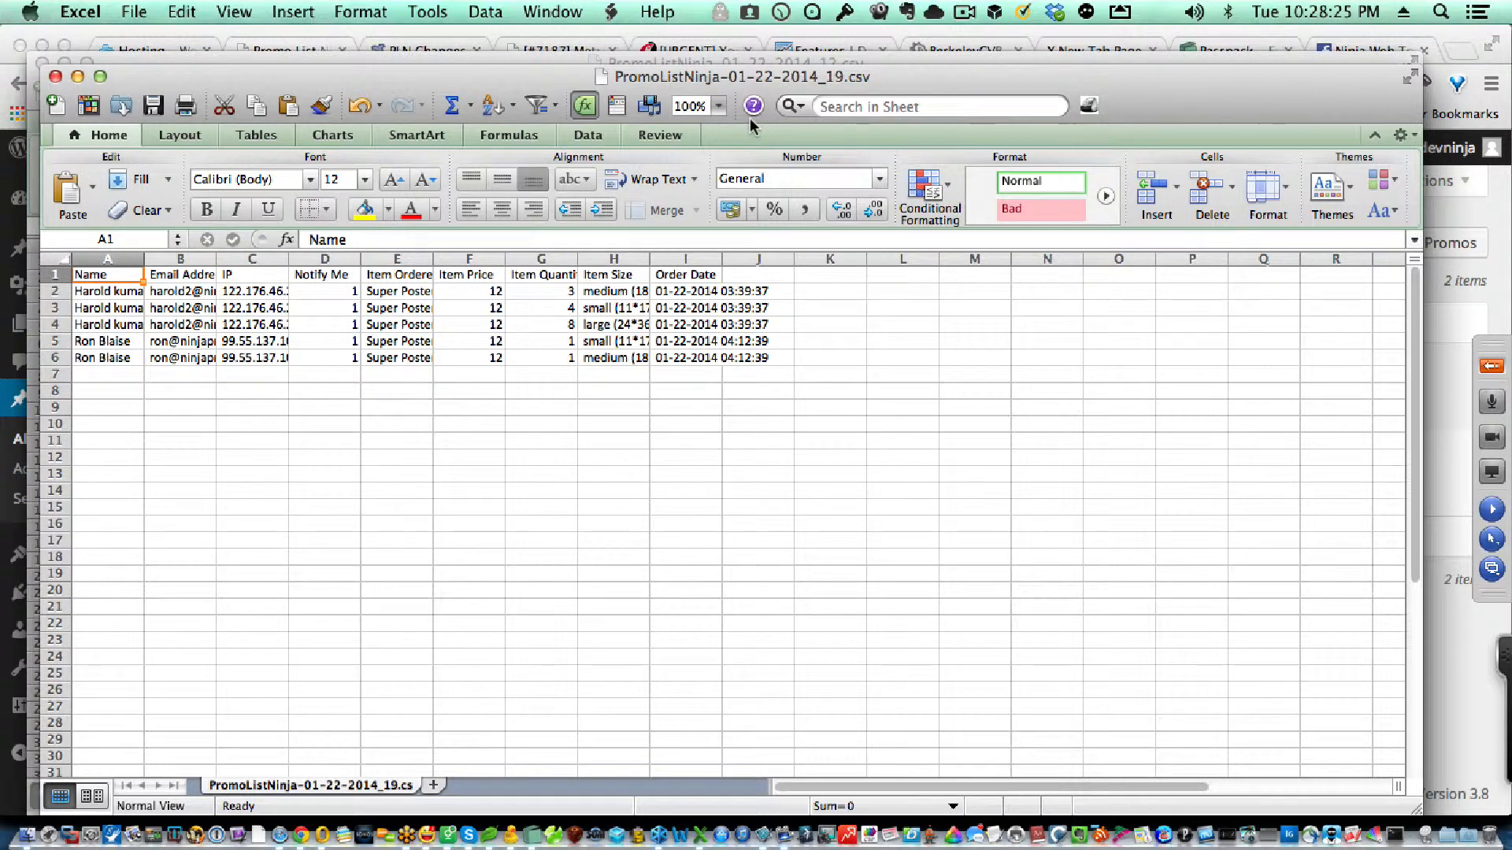
Step: Zoom the order report to 125% and inspect the order dates and times in rows 2 to 4
click(718, 108)
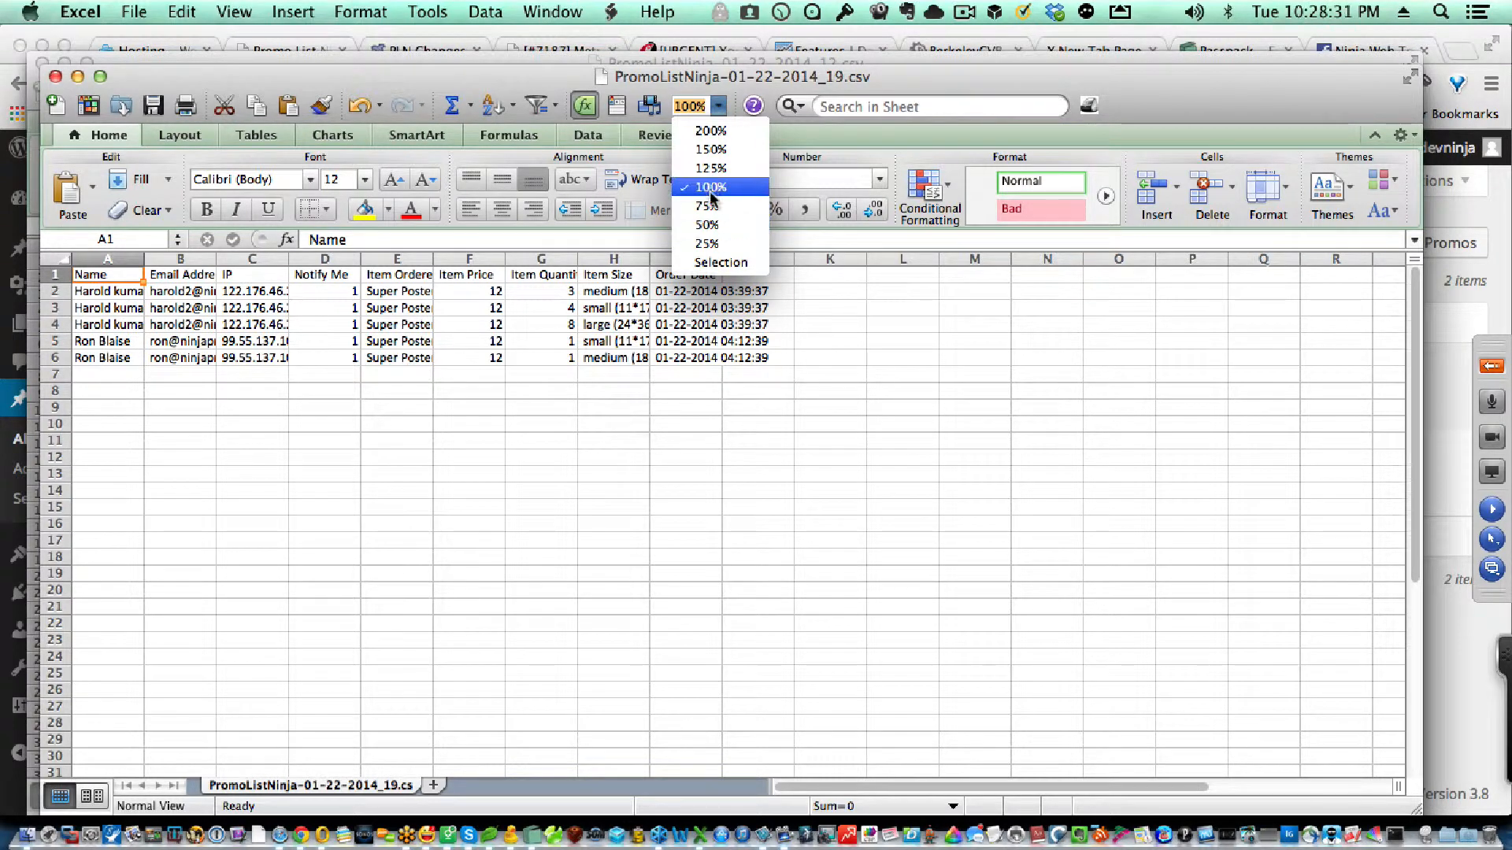
click(706, 168)
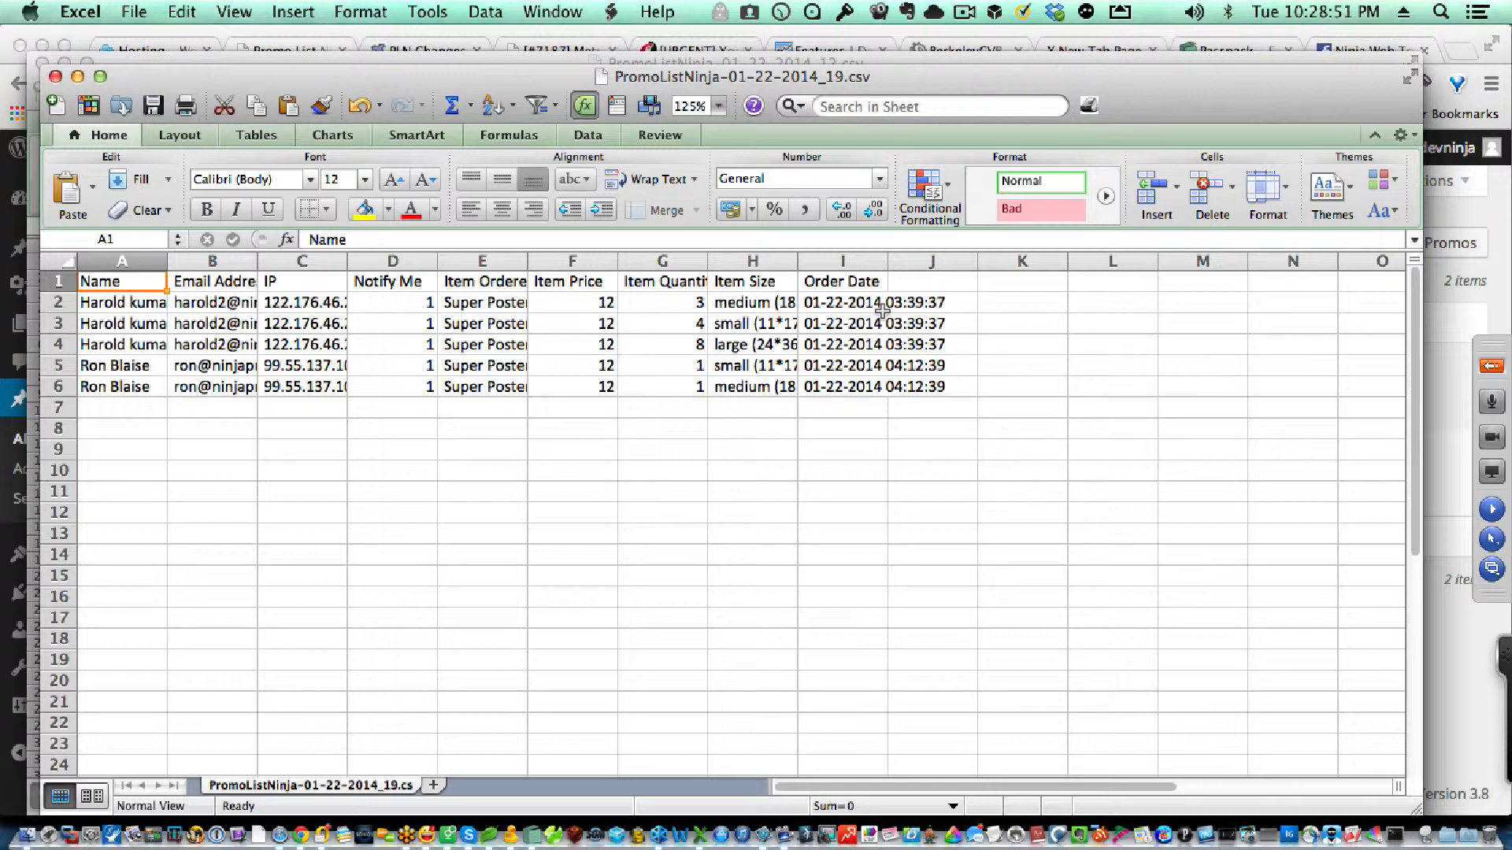
drag(905, 303, 934, 346)
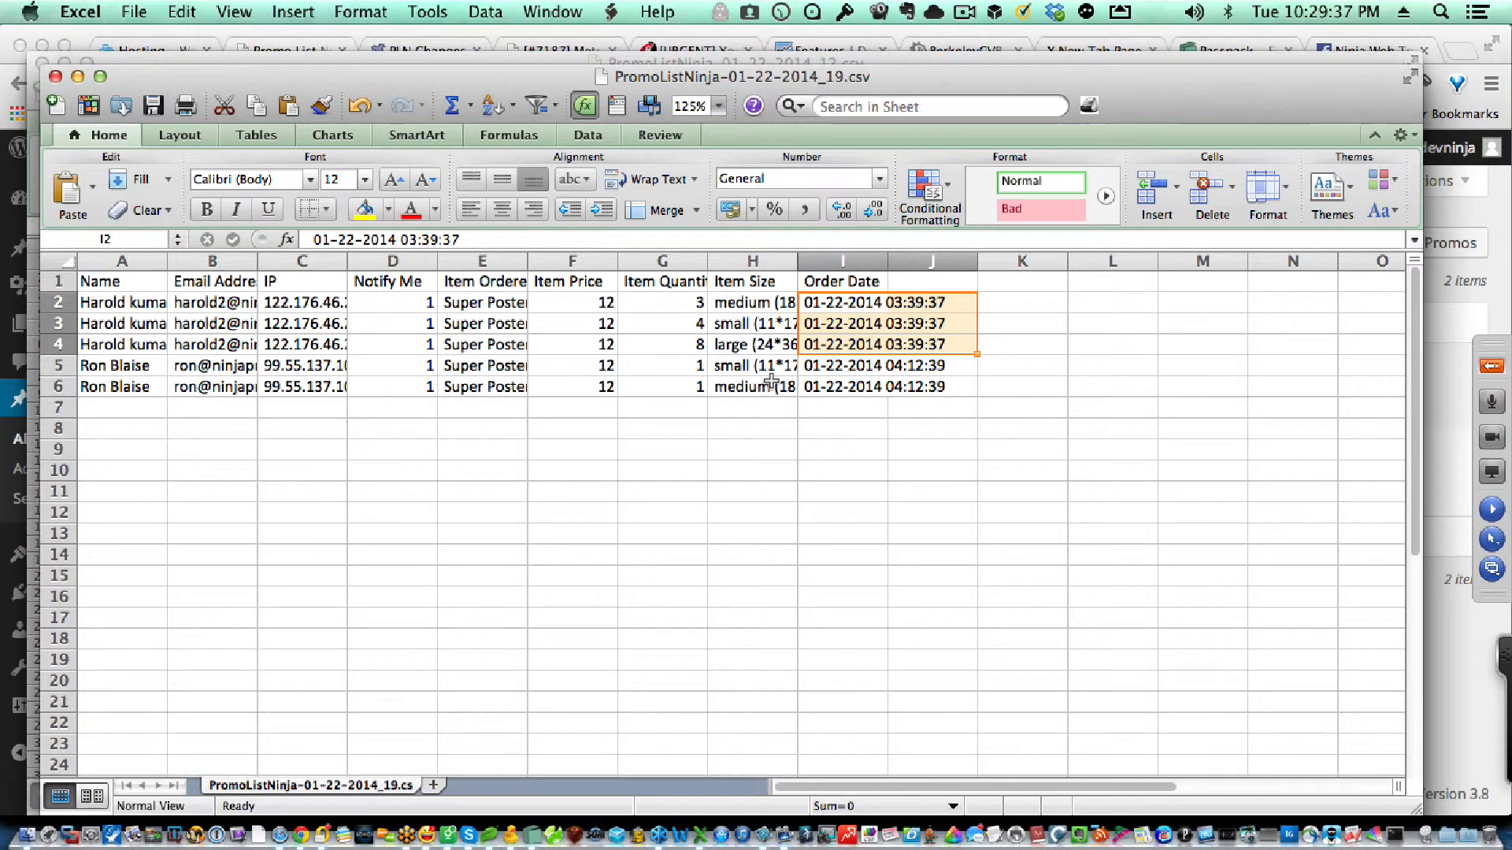
click(871, 441)
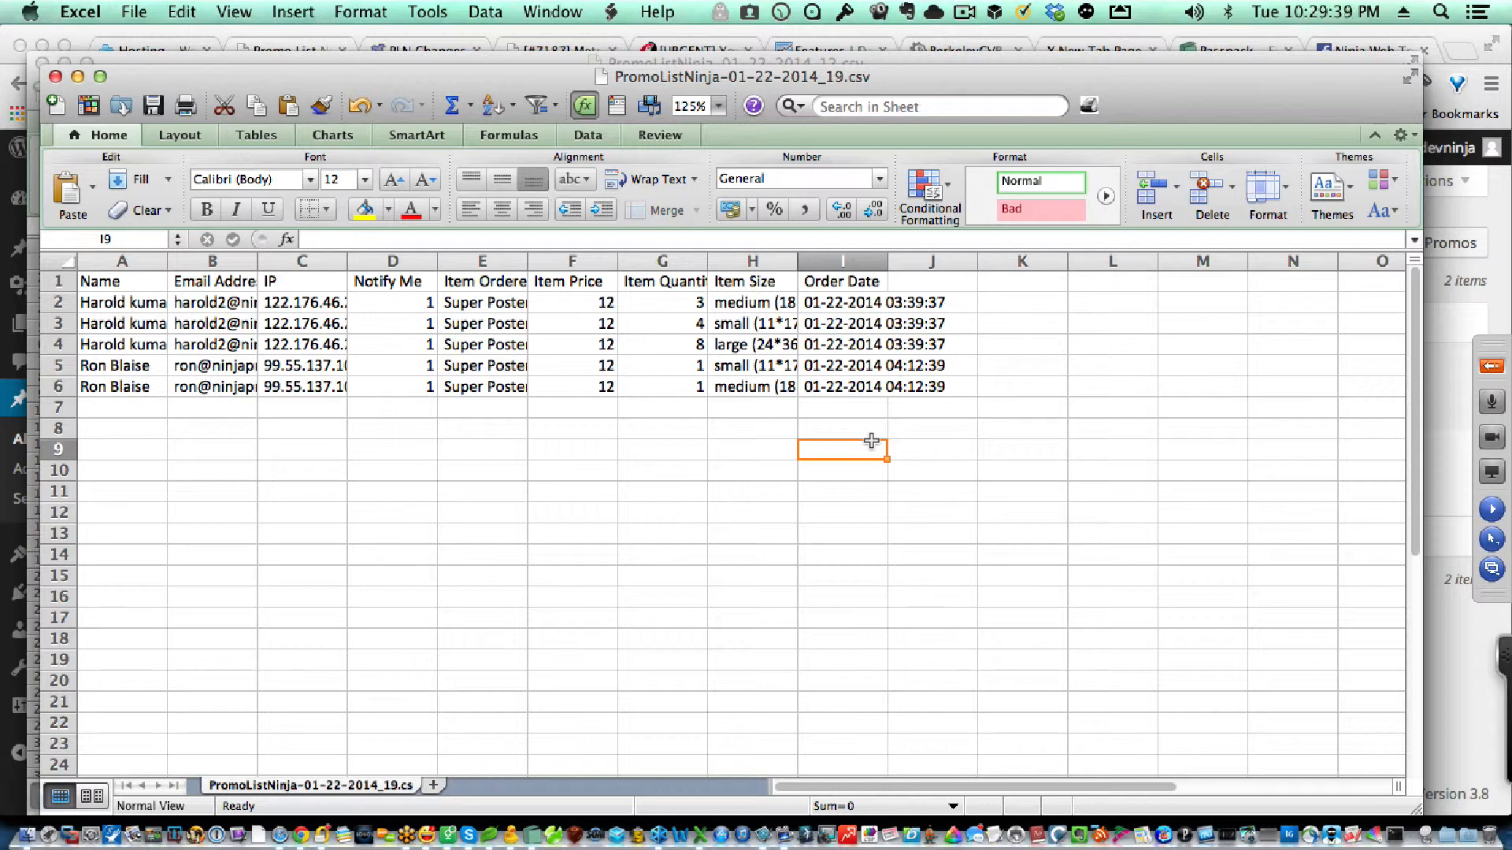